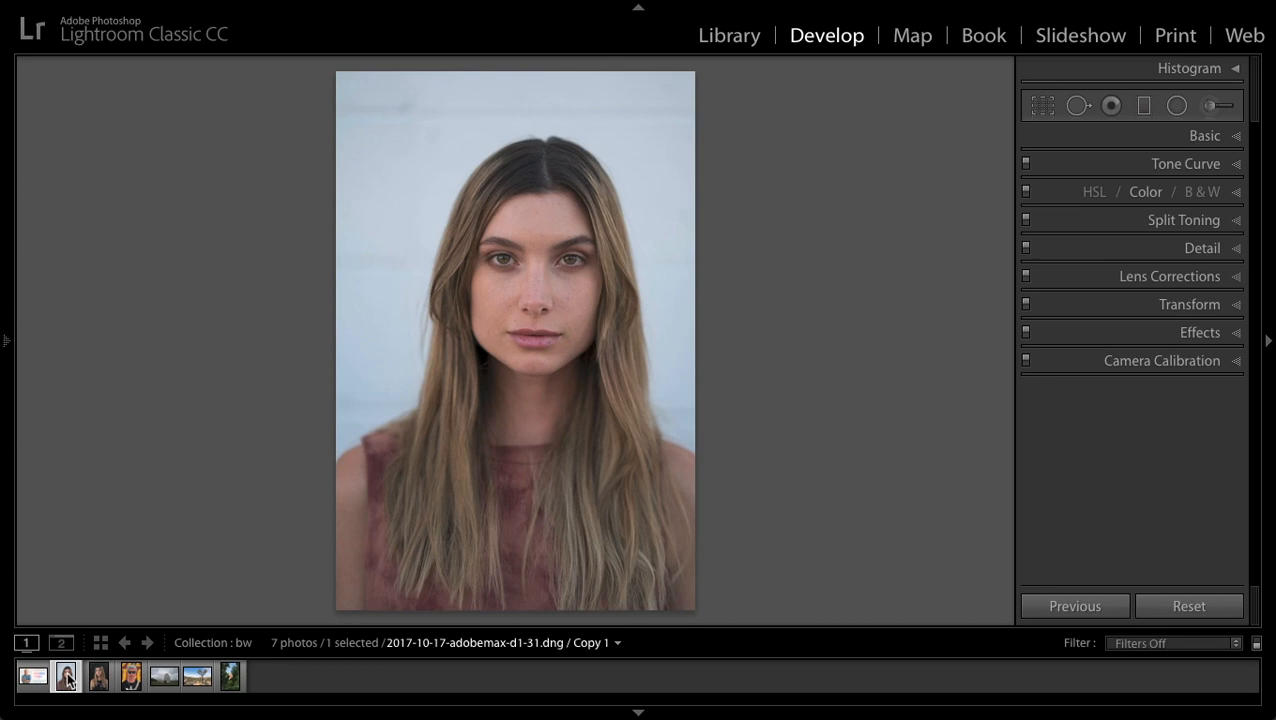
Zoom in on the woman's face and set the portrait's saturation to -100.
click(586, 278)
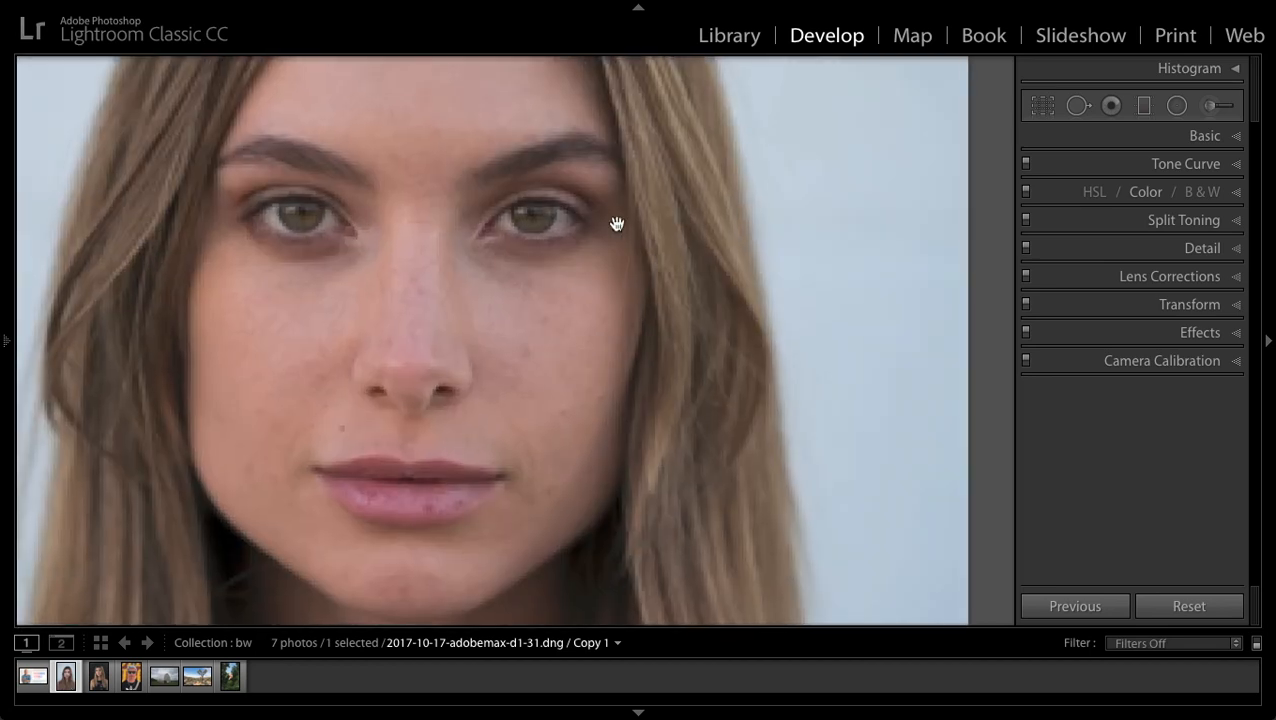
drag(617, 223, 749, 200)
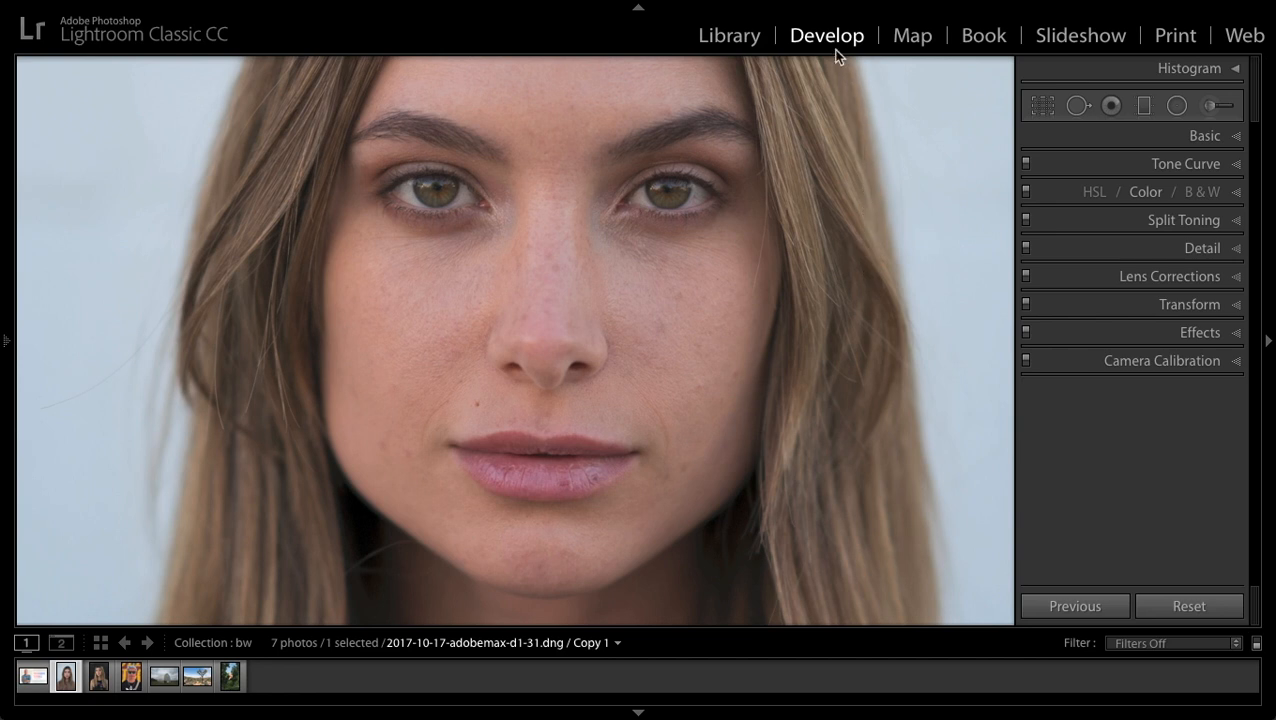
click(1195, 137)
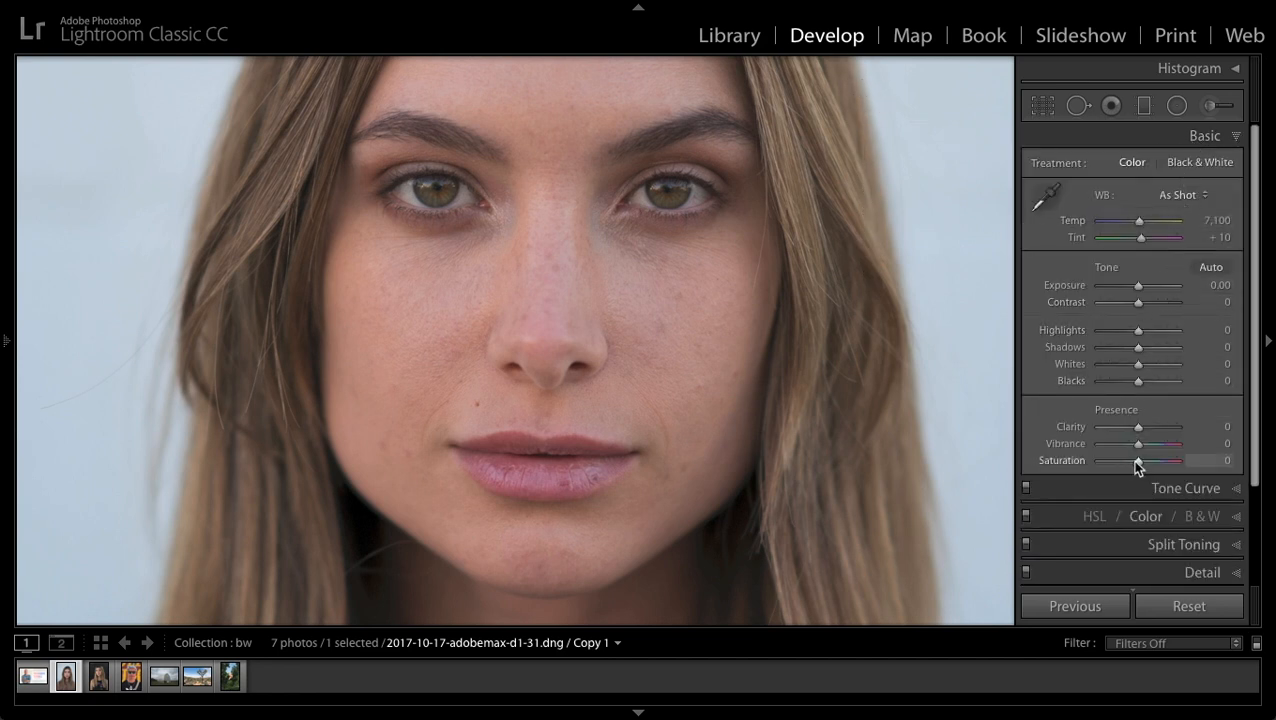
drag(1138, 461, 1068, 461)
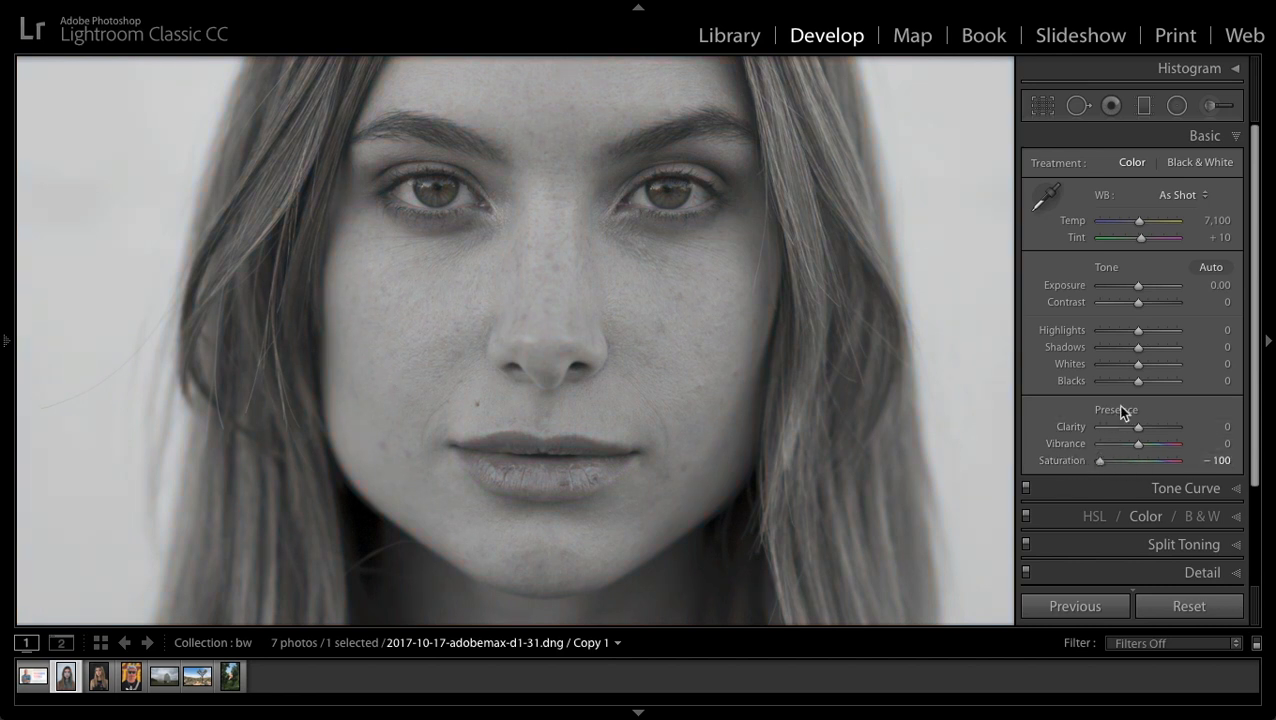
Set the portrait's exposure to +0.20, contrast +26, shadows +18 and blacks -22, with a white balance temperature of 6,661 and tint +8.
drag(1138, 303, 1138, 287)
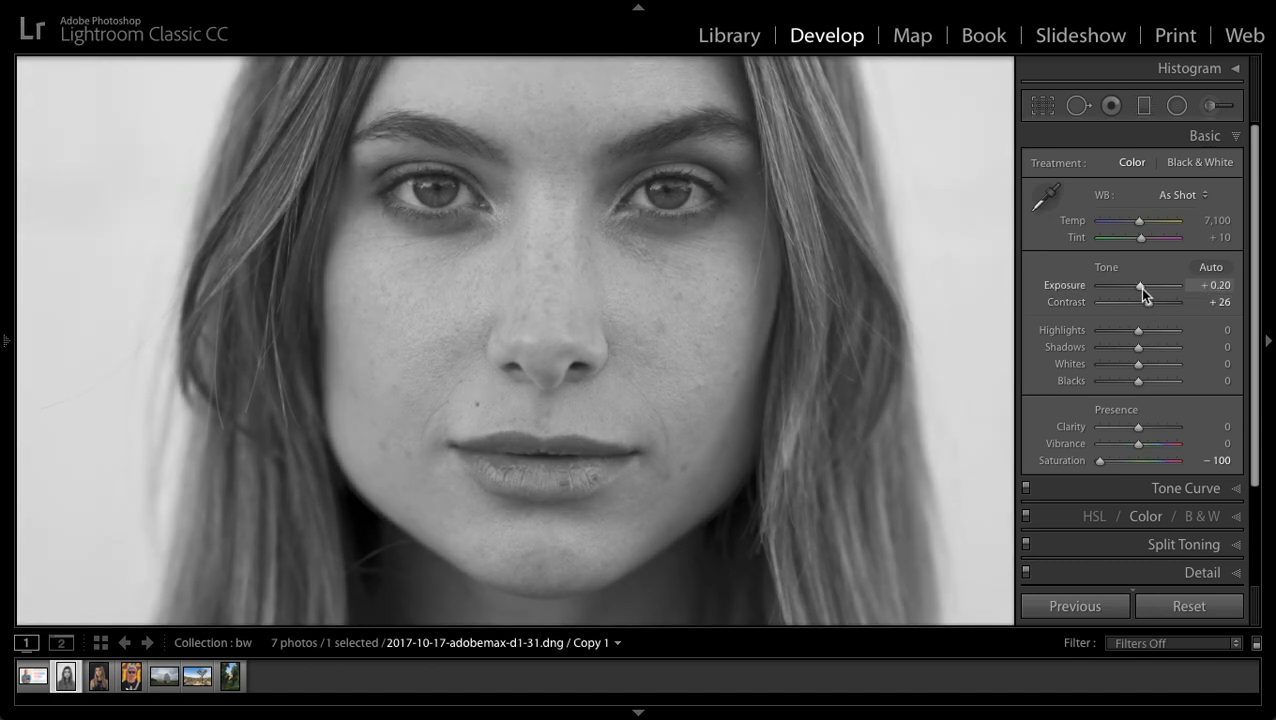
drag(1138, 347, 1129, 381)
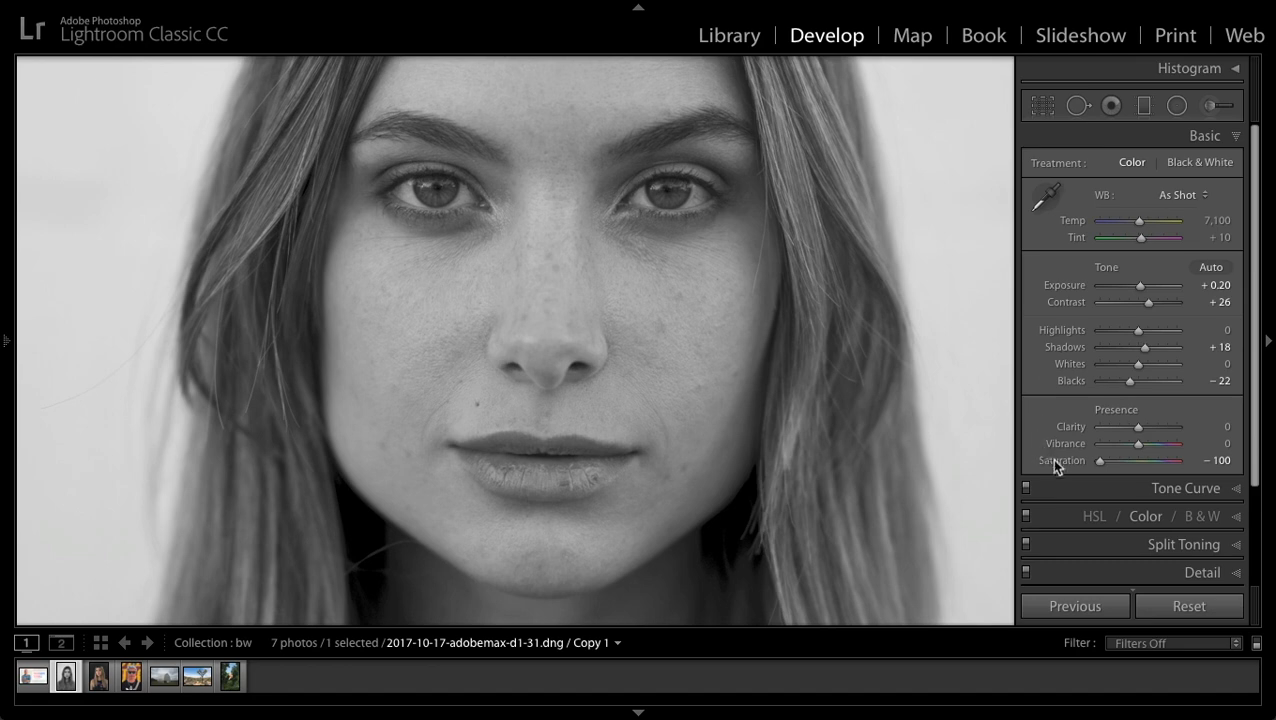
mouse_move(1140, 221)
mouse_down()
mouse_move(1097, 224)
mouse_move(1172, 222)
mouse_move(1087, 223)
mouse_move(1131, 221)
mouse_move(1078, 240)
mouse_move(1140, 241)
mouse_up()
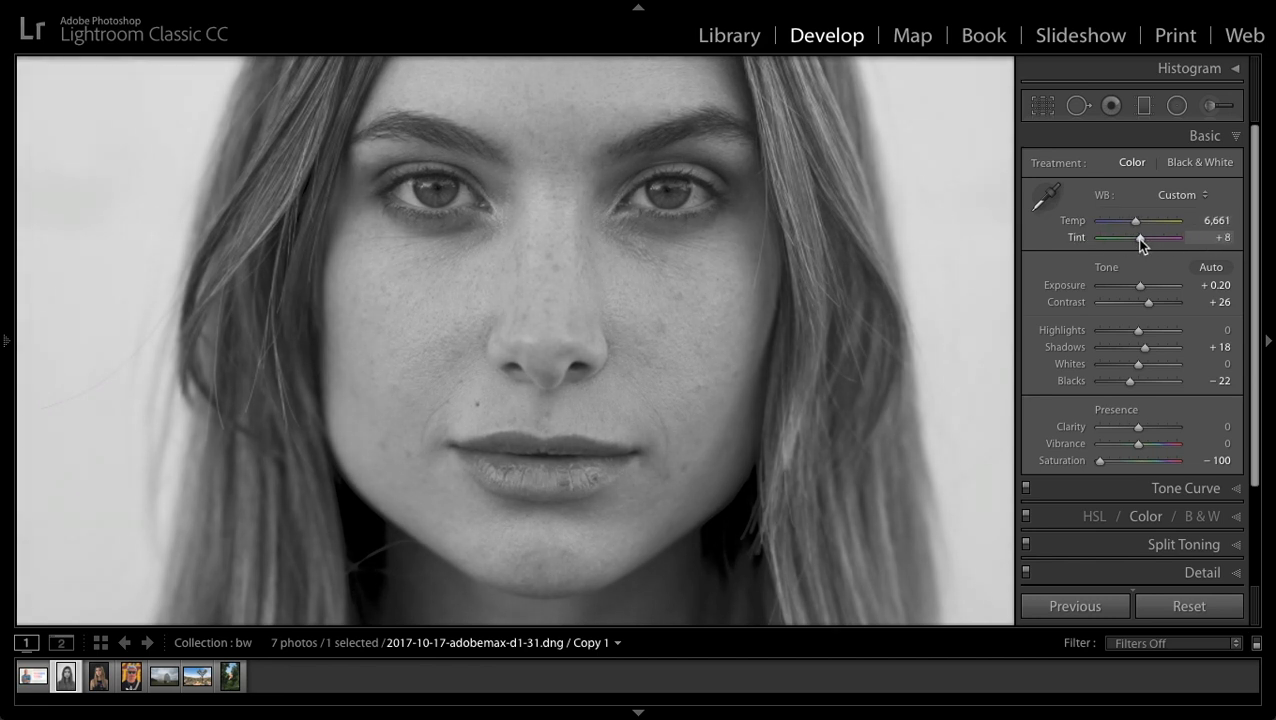
Reset the portrait's saturation to 0 and switch its treatment to Black & White.
double_click(1098, 461)
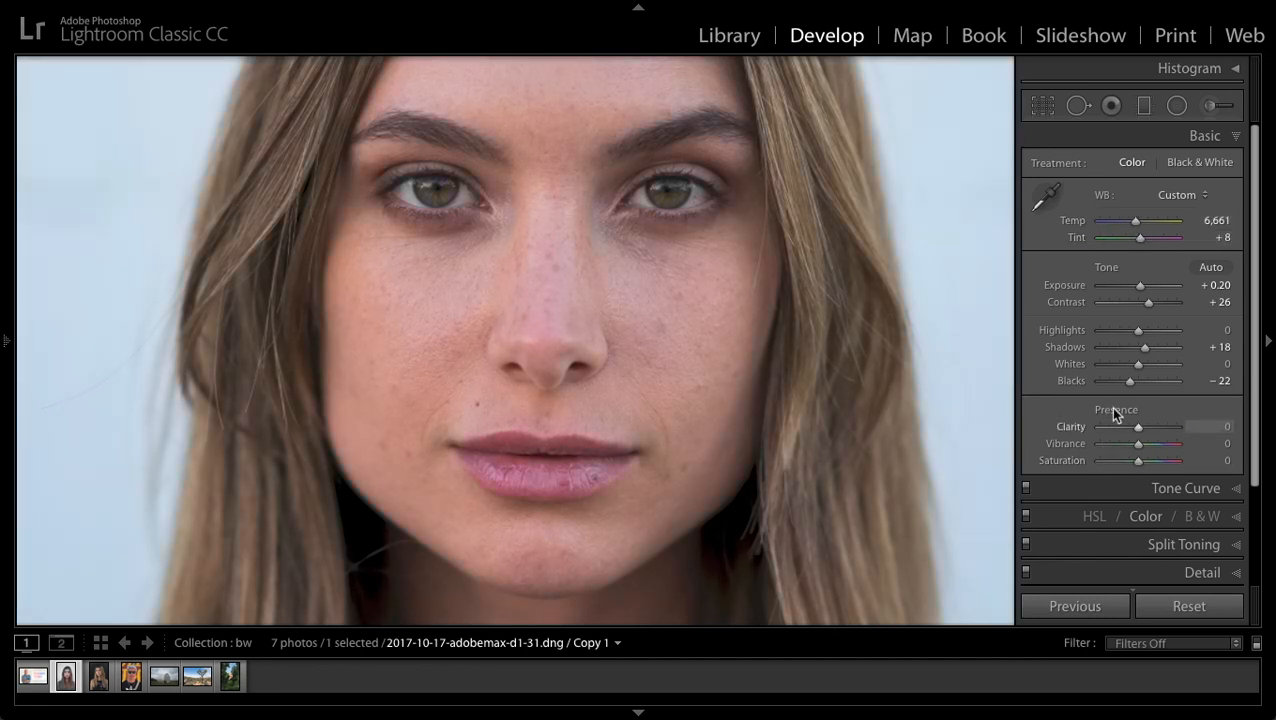
click(1196, 164)
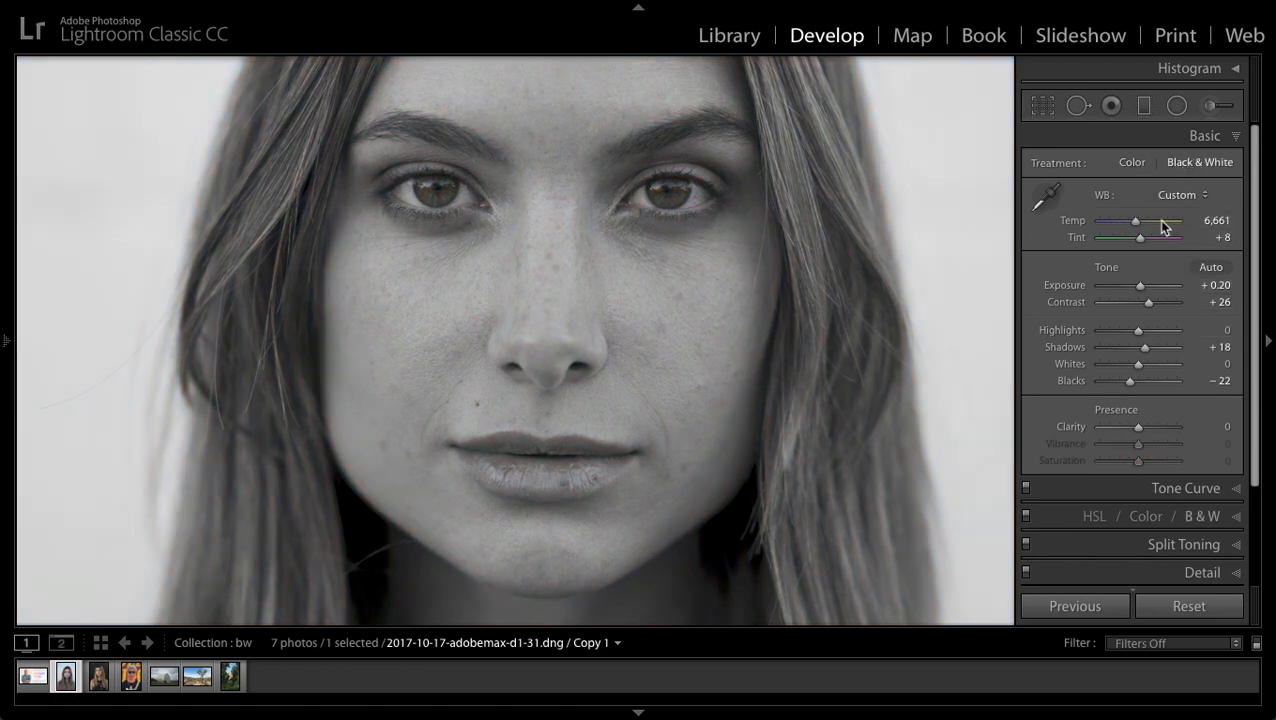
Lighten the skin in the portrait's black and white mix by setting red to +38 and orange to +18.
click(1192, 513)
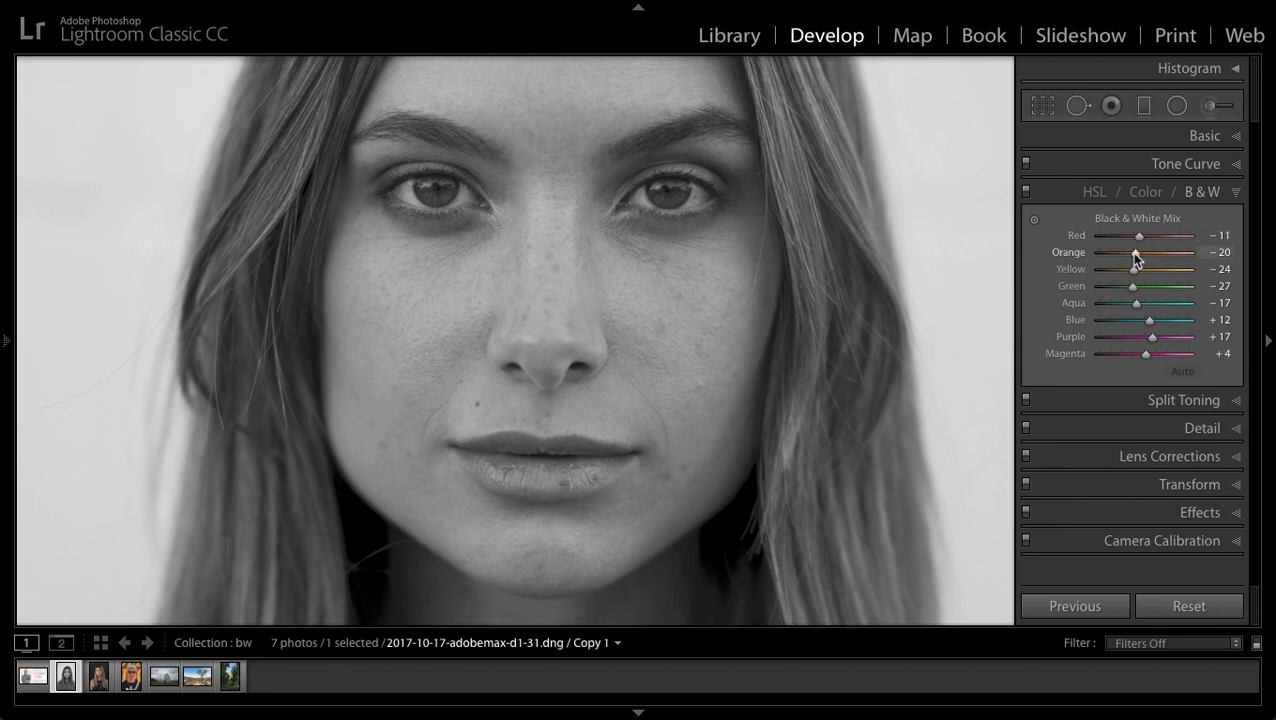
drag(1130, 252, 1104, 235)
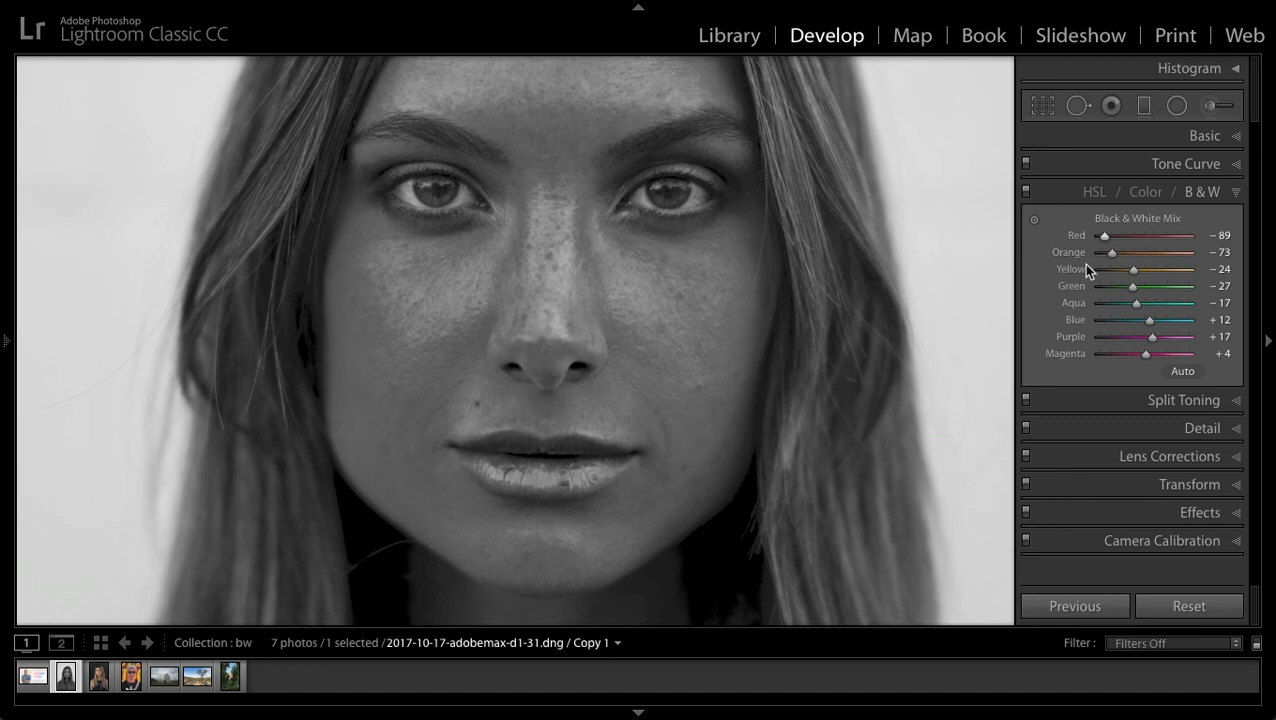
drag(1112, 252, 1162, 237)
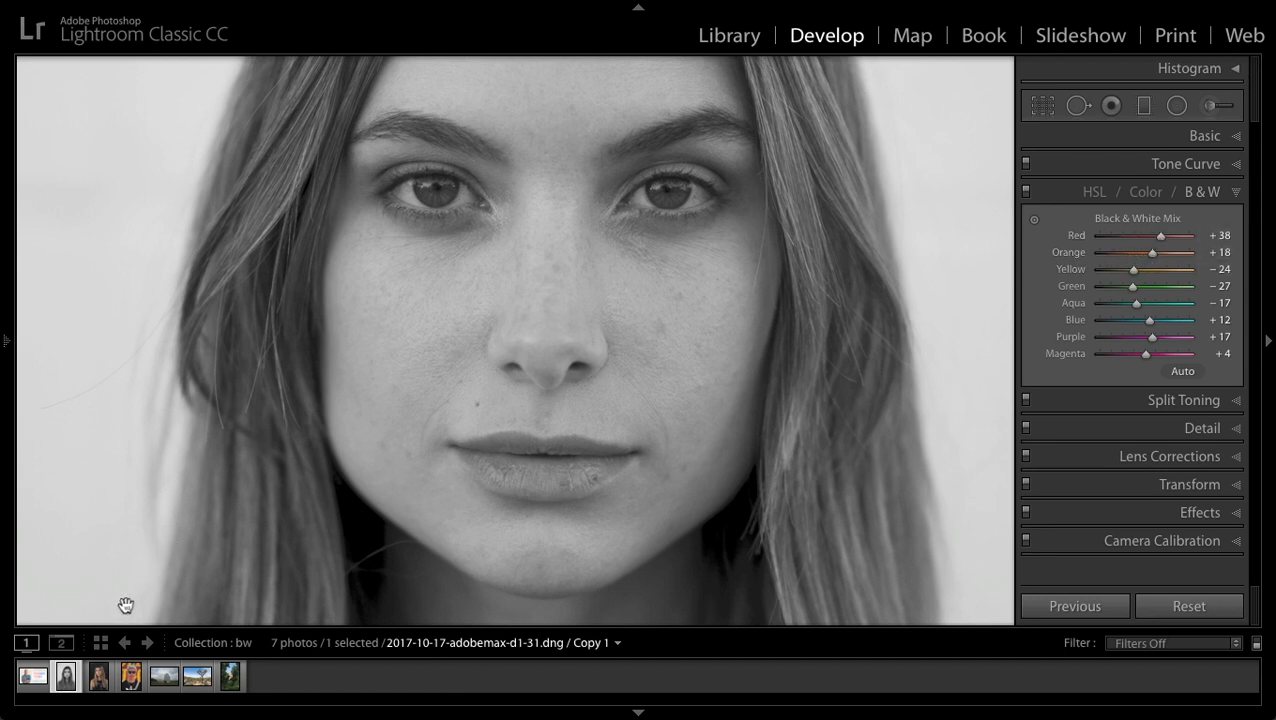
Convert the dark-background portrait to black and white and set its mix to red +41, orange +14 and yellow +41.
click(100, 678)
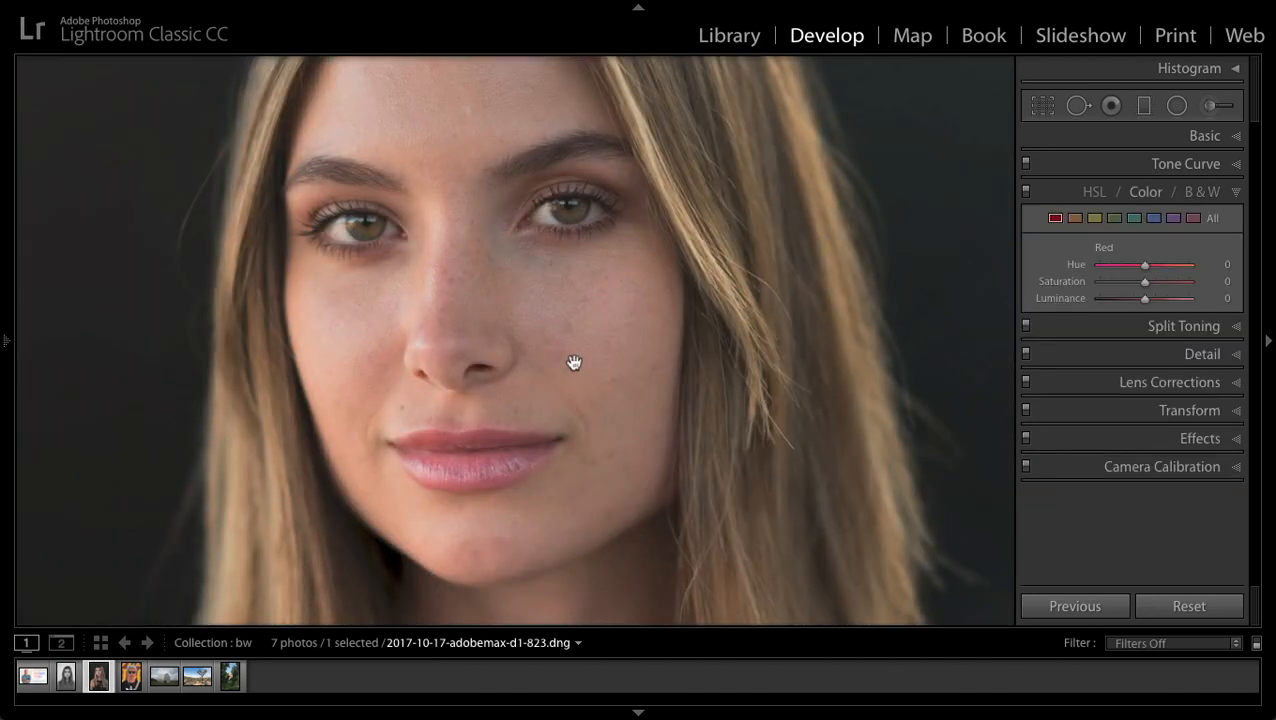
click(1205, 193)
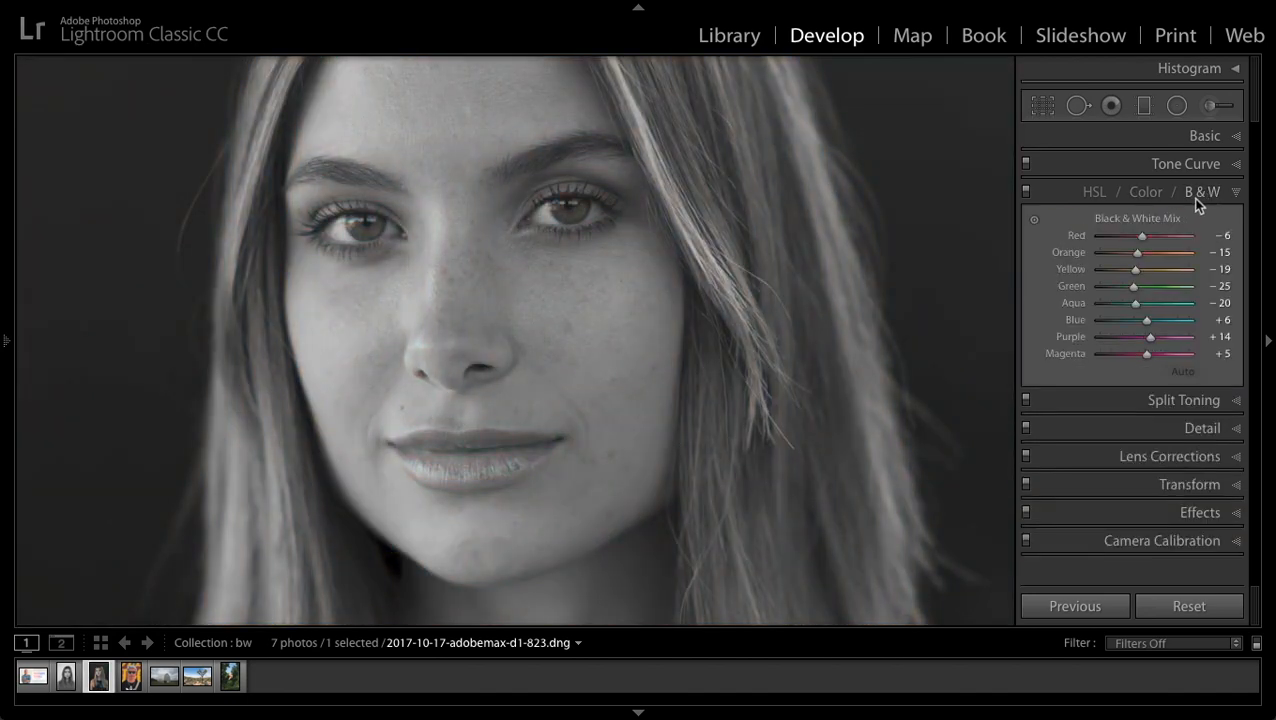
drag(1134, 254, 1162, 276)
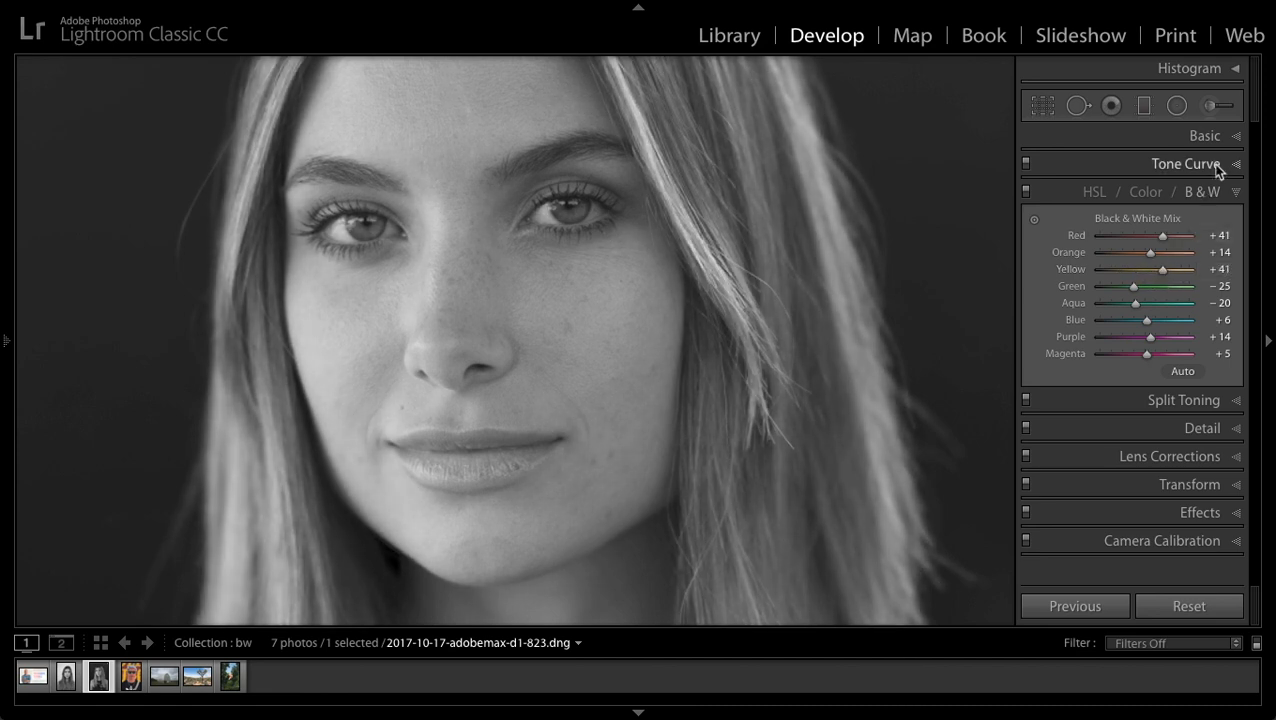
Set the dark-background portrait's contrast to +36, highlights -16, shadows +26, blacks -33 and clarity +40.
click(1205, 135)
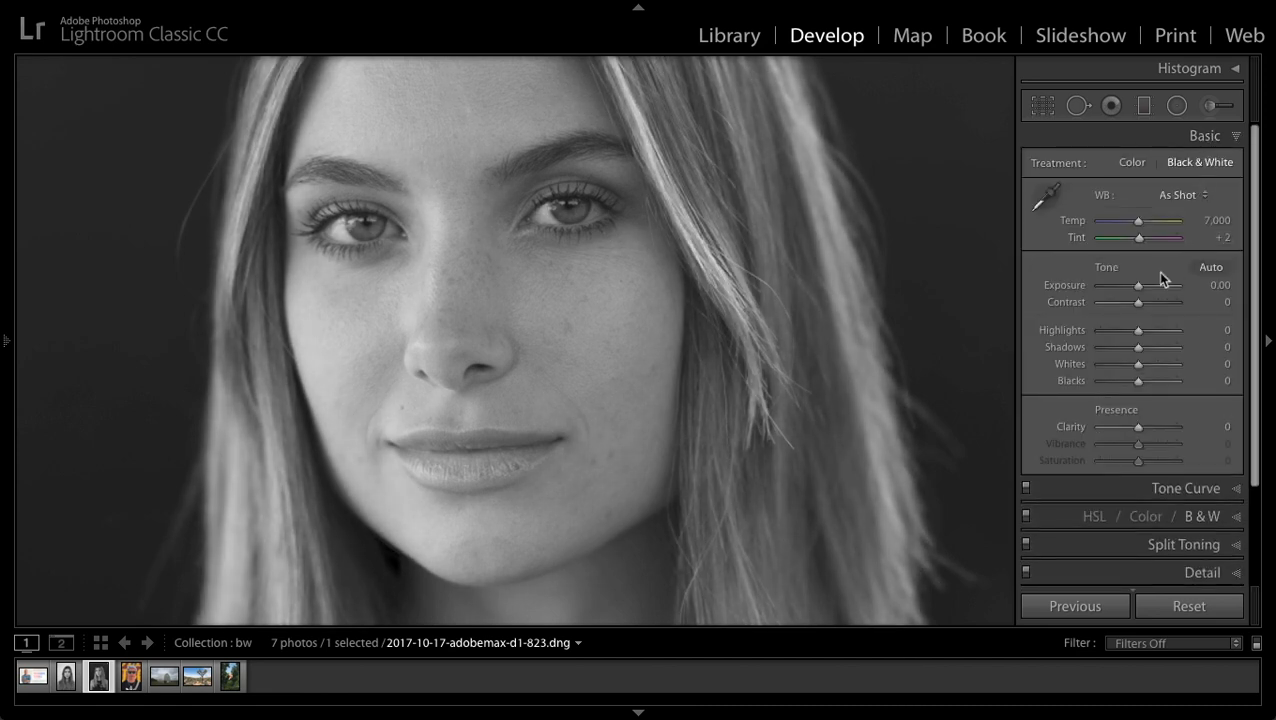
drag(1136, 302, 1148, 302)
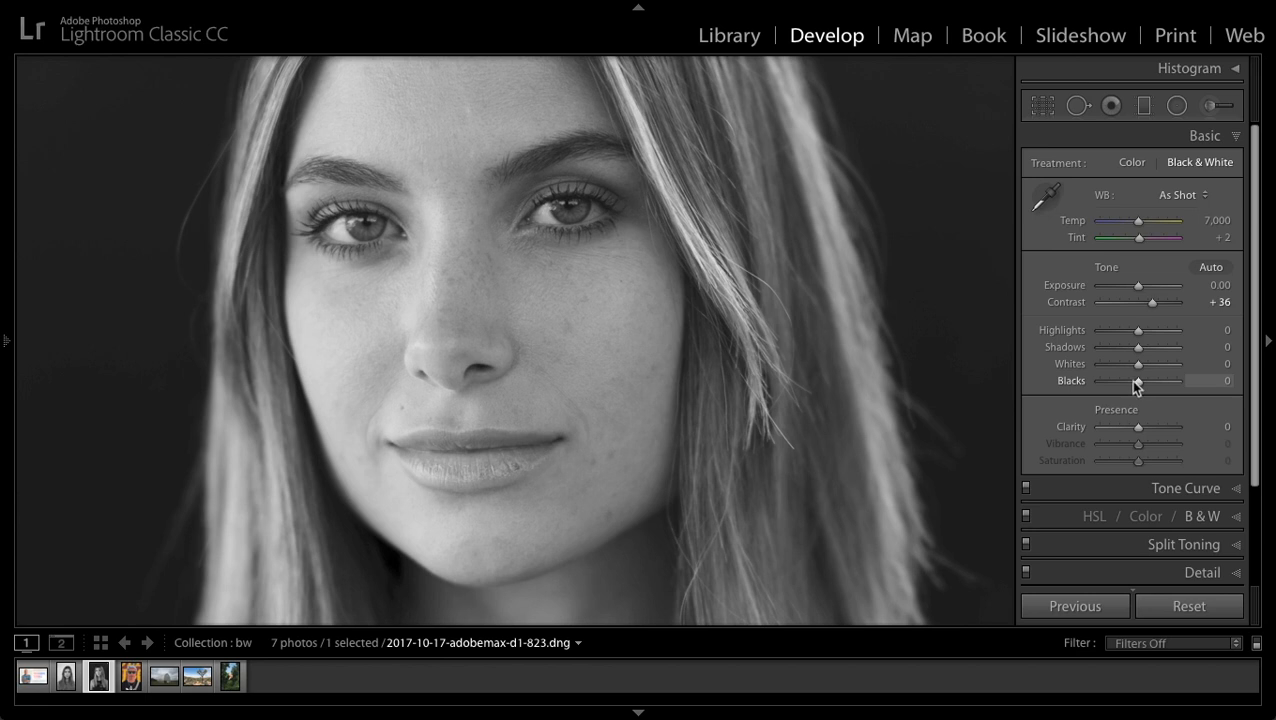
drag(1134, 382, 1133, 338)
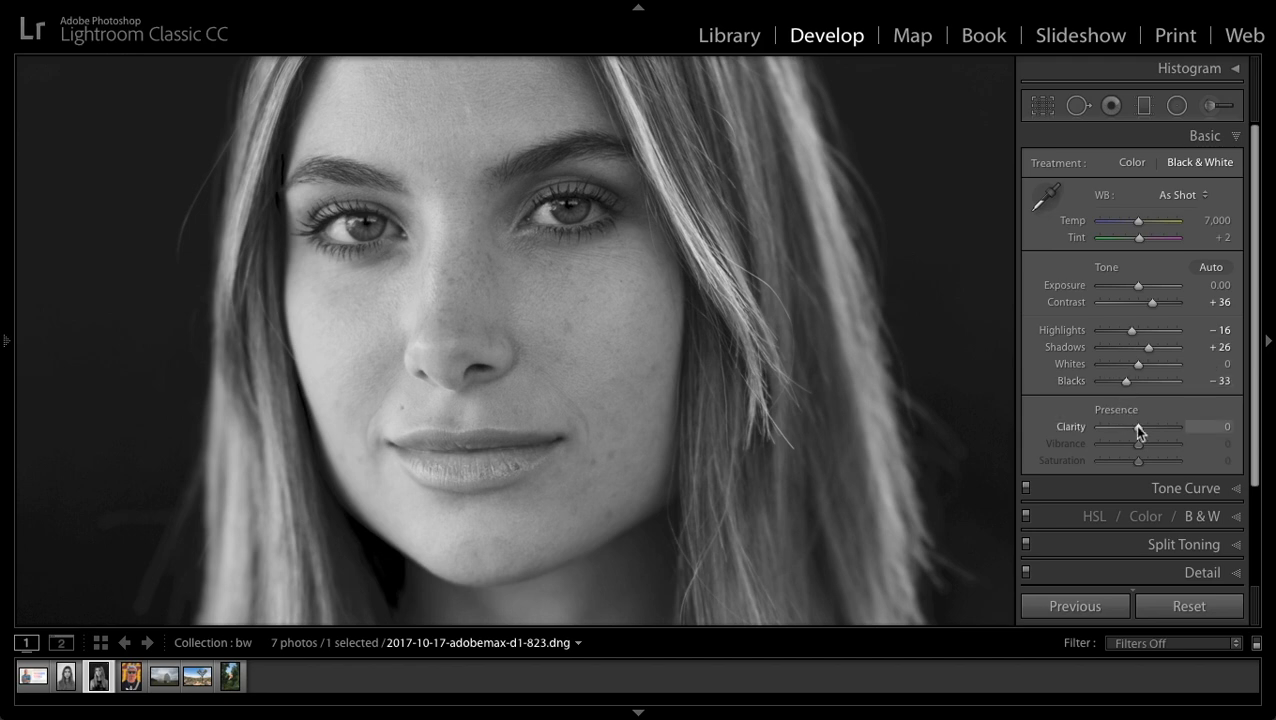
drag(1139, 430, 1188, 425)
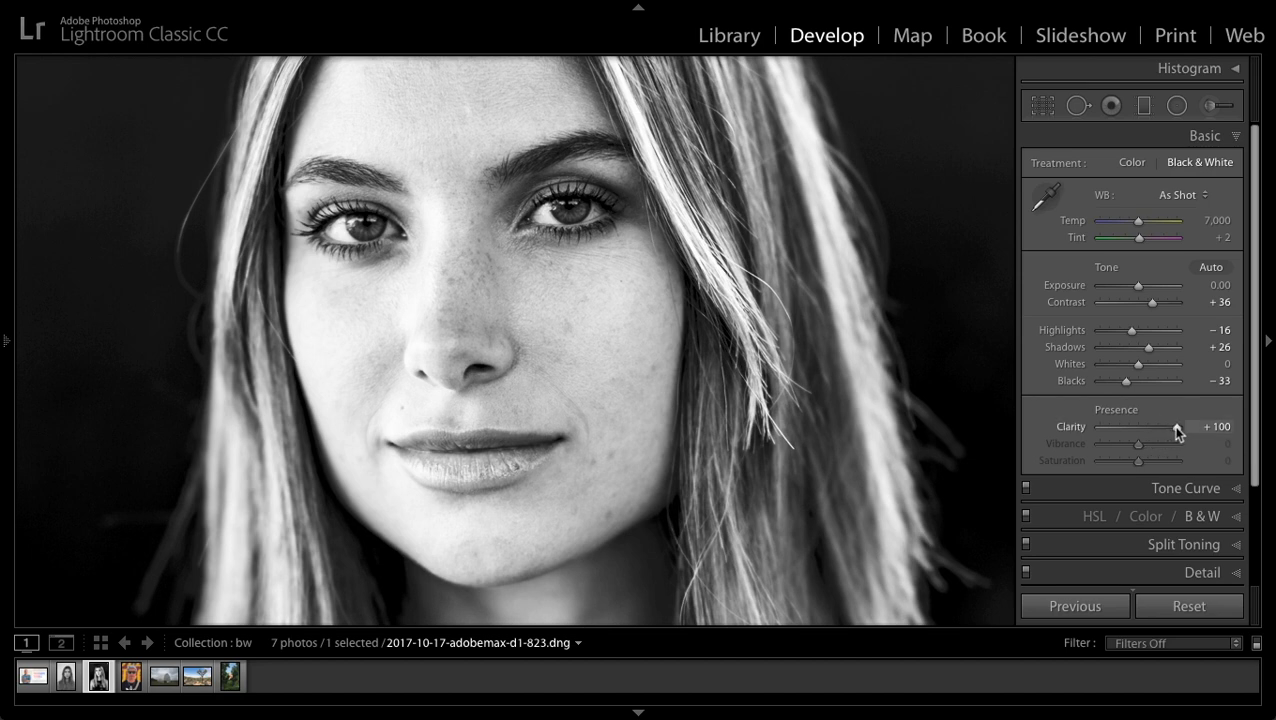
mouse_move(1168, 426)
mouse_down()
mouse_move(1139, 427)
mouse_move(1152, 428)
mouse_up()
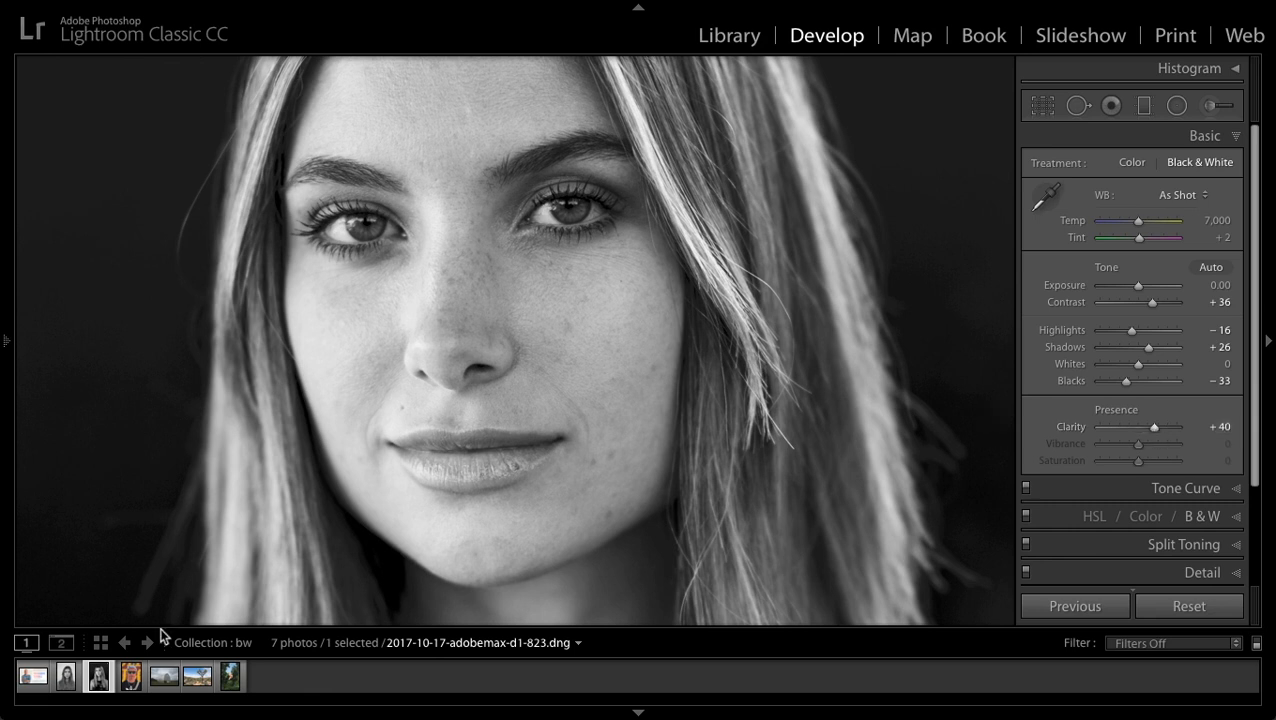
Convert the portrait of the man in sunglasses to black and white, with red +36, orange +24 and yellow +61 in the mix.
click(131, 676)
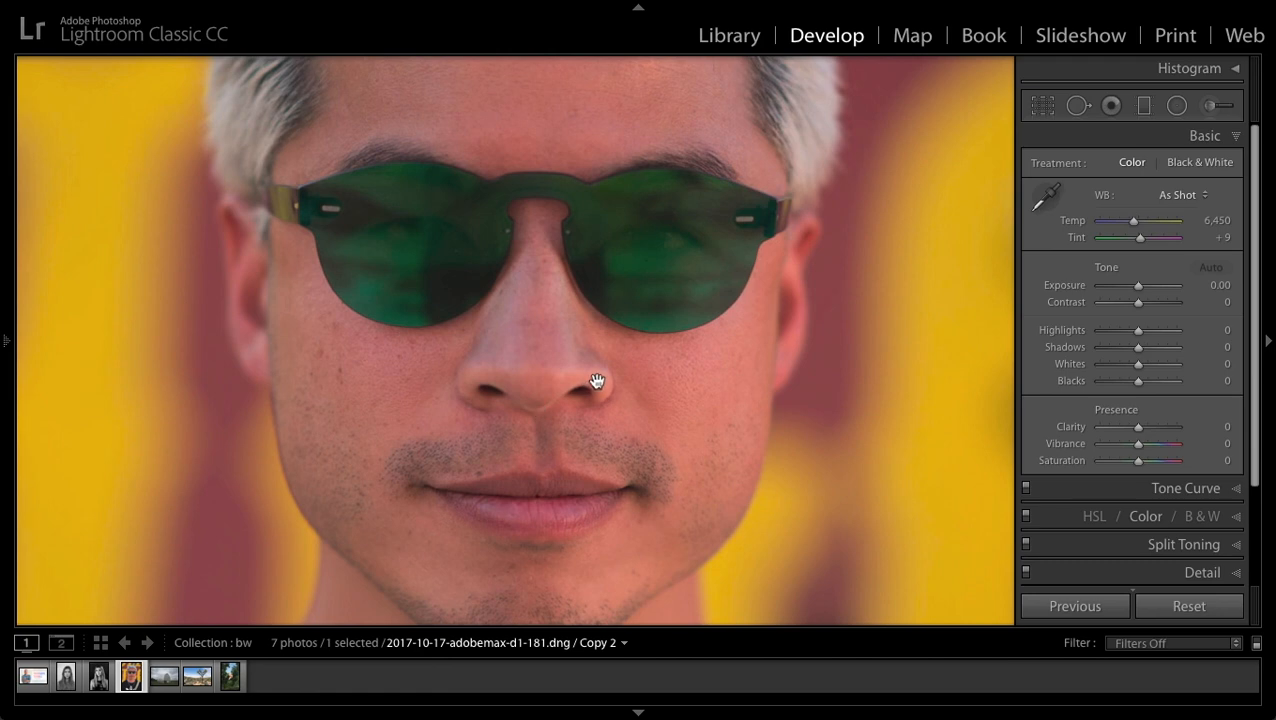
click(596, 381)
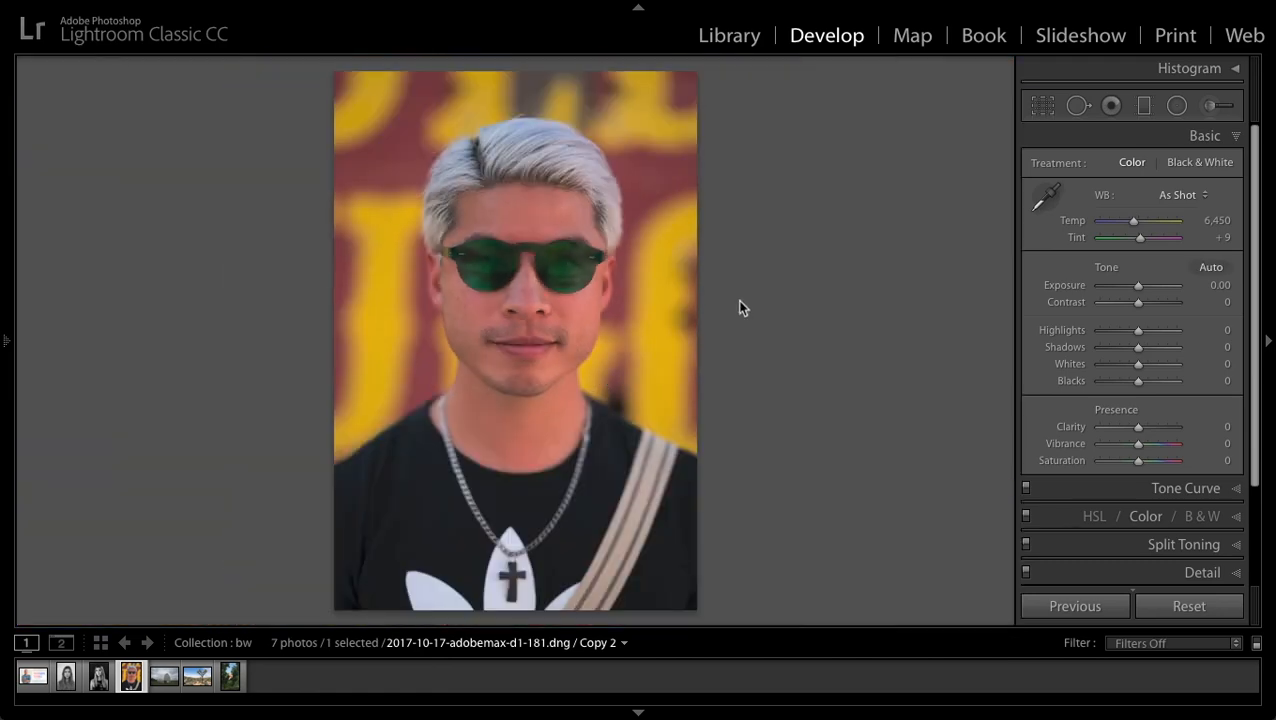
click(1199, 515)
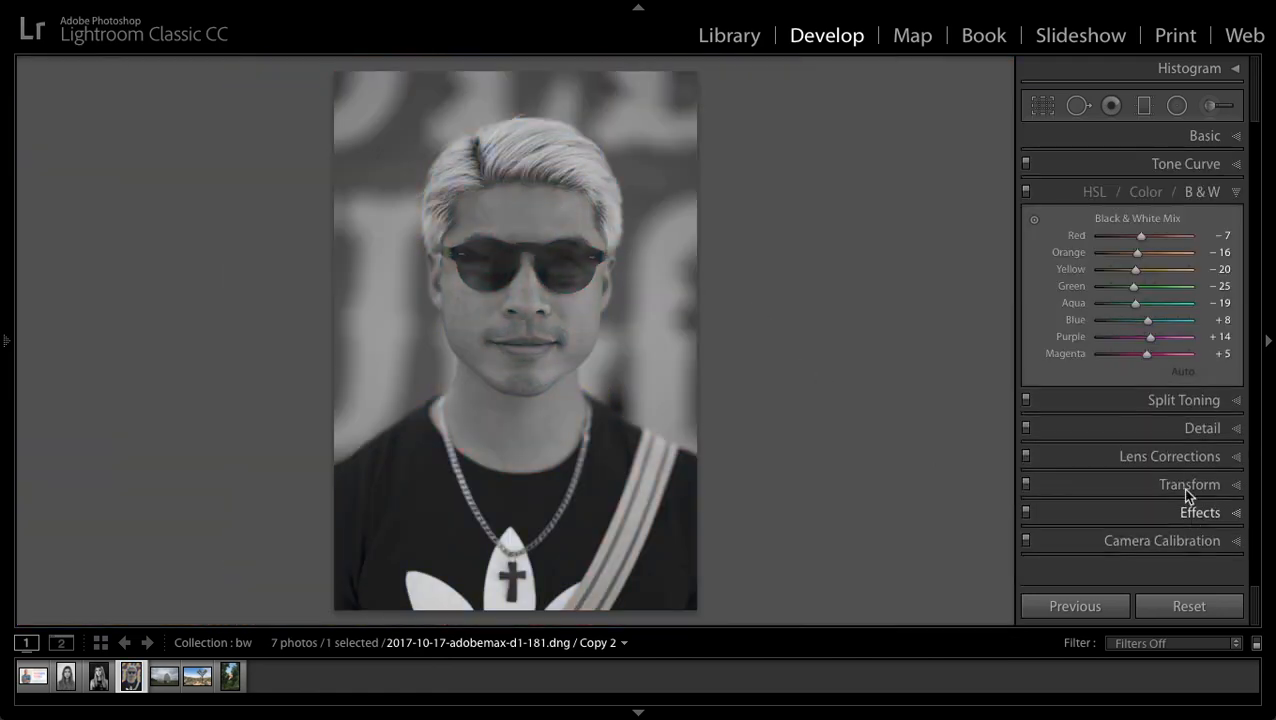
drag(1146, 252, 1157, 236)
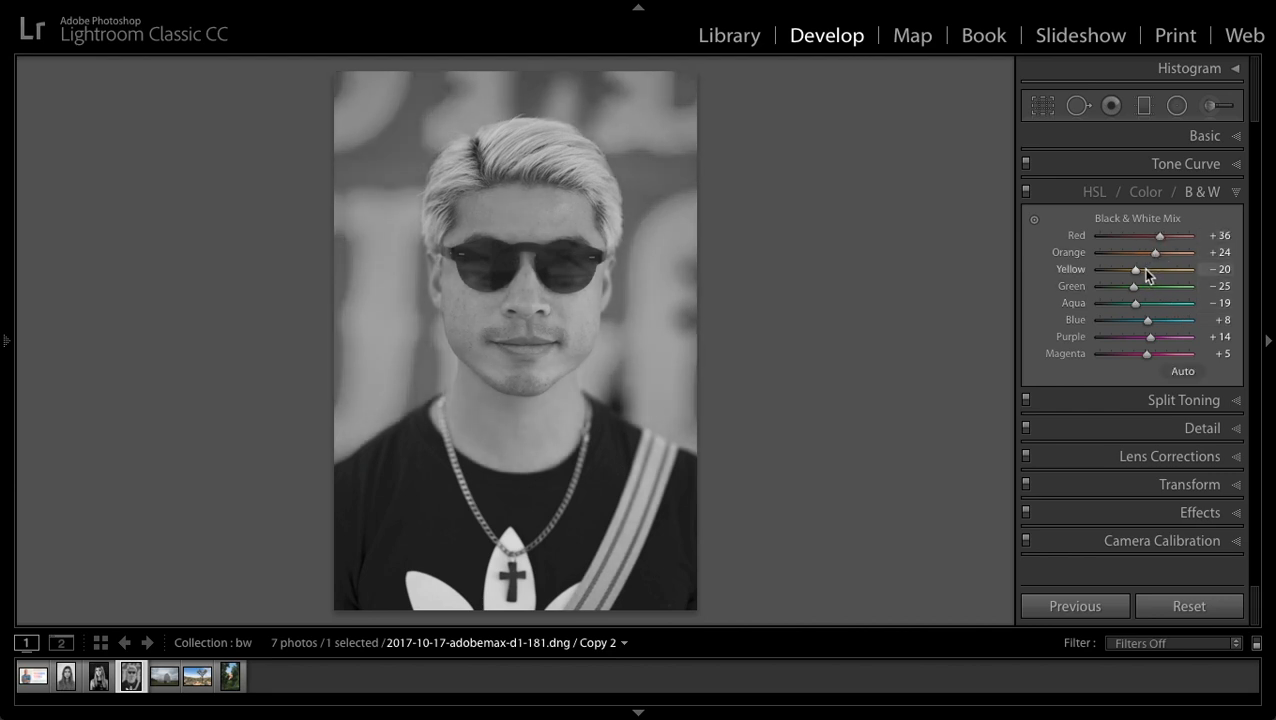
drag(1146, 269, 1172, 270)
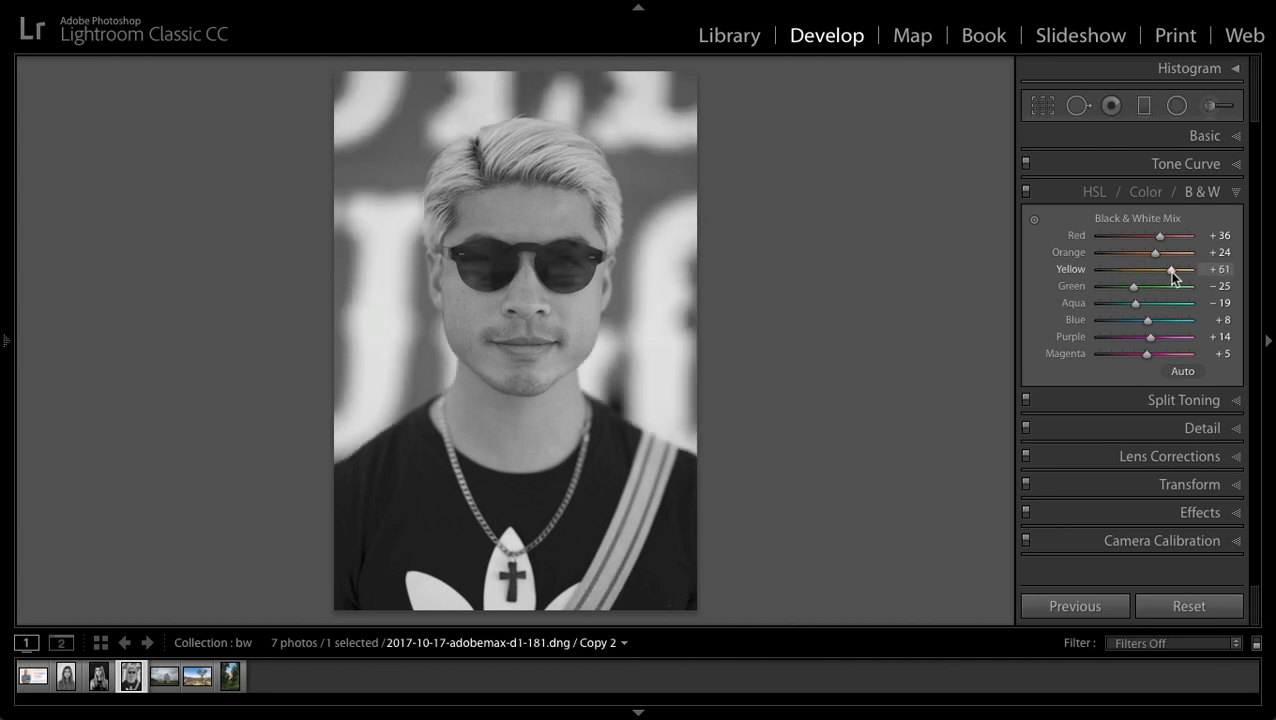
Set the sunglasses portrait's exposure to +0.55, contrast +49, shadows +16, blacks -20 and clarity +43.
click(1201, 134)
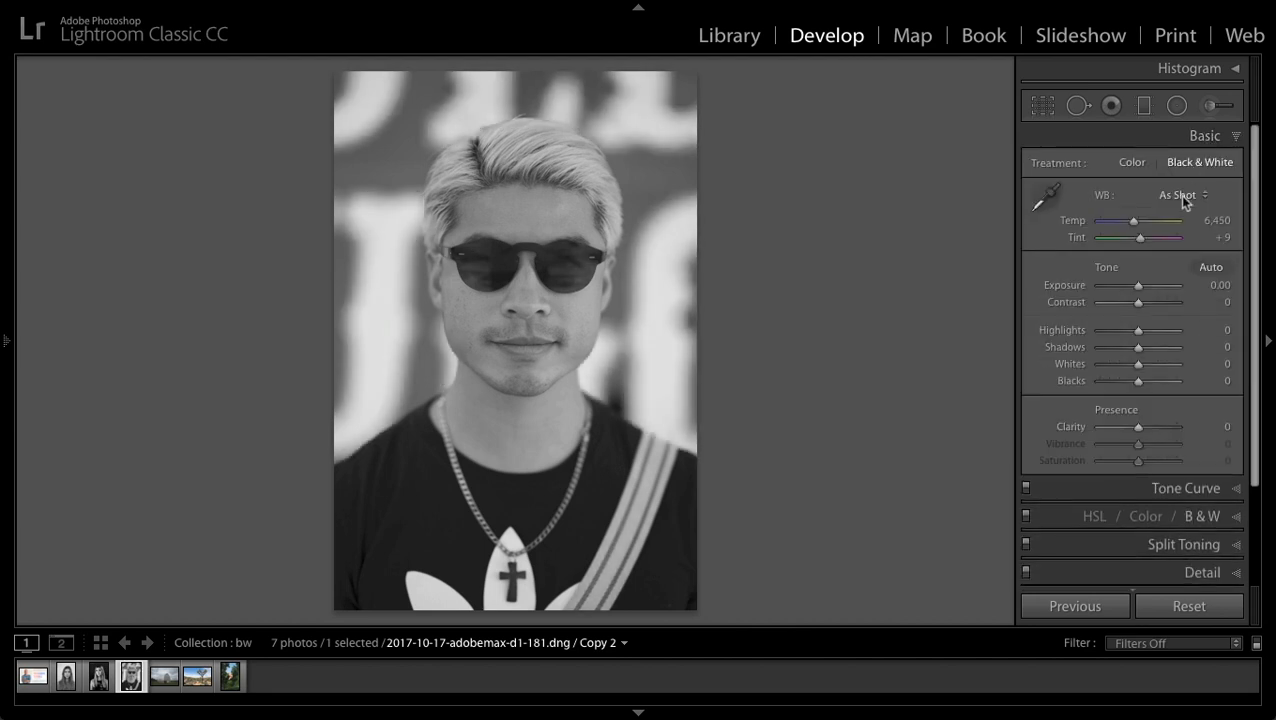
drag(1138, 286, 1157, 304)
drag(1148, 347, 1156, 430)
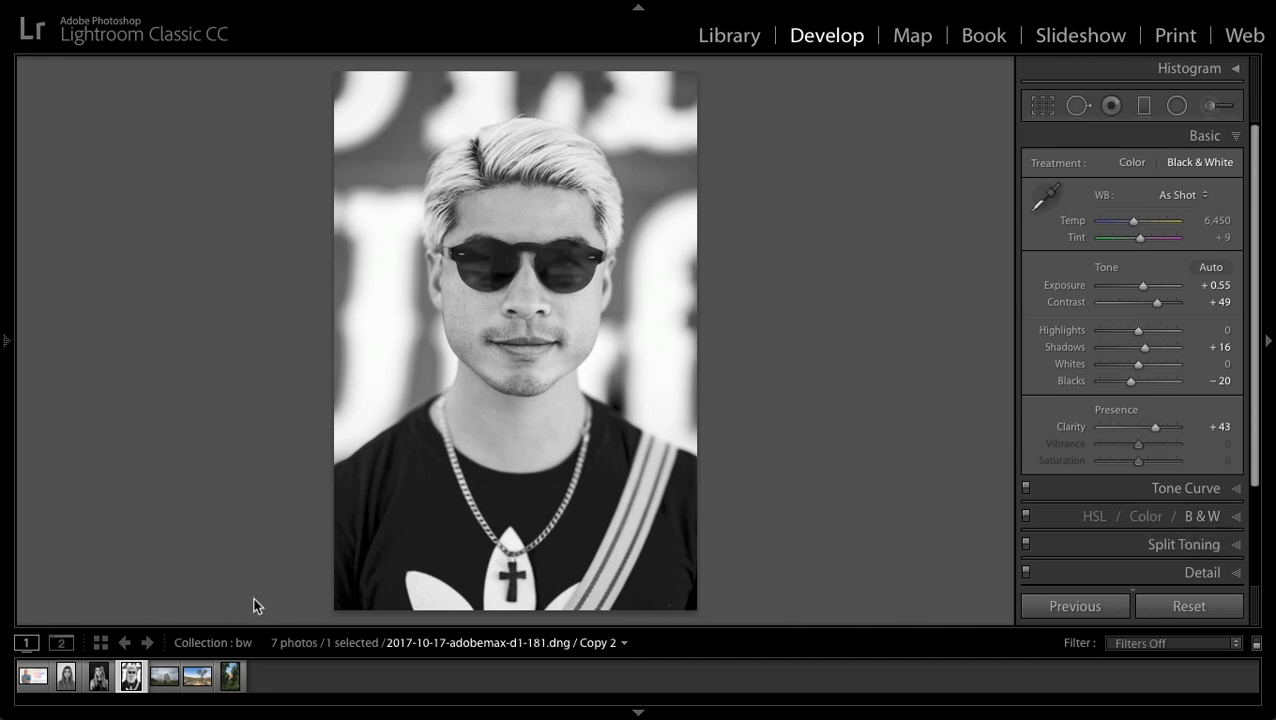
Convert the barn photo to black and white, using targeted adjustment to lighten the grass to green +74, yellow -3 and darken the sky to blue -100, purple +12.
click(166, 676)
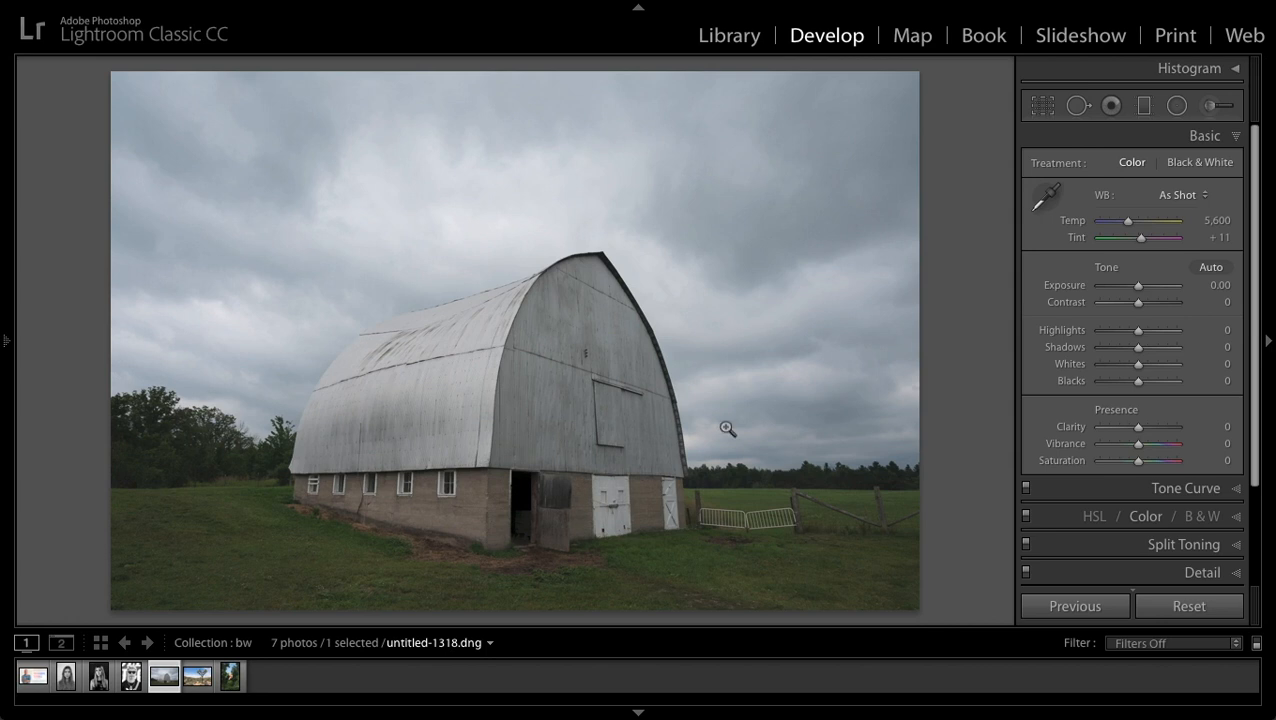
click(1200, 516)
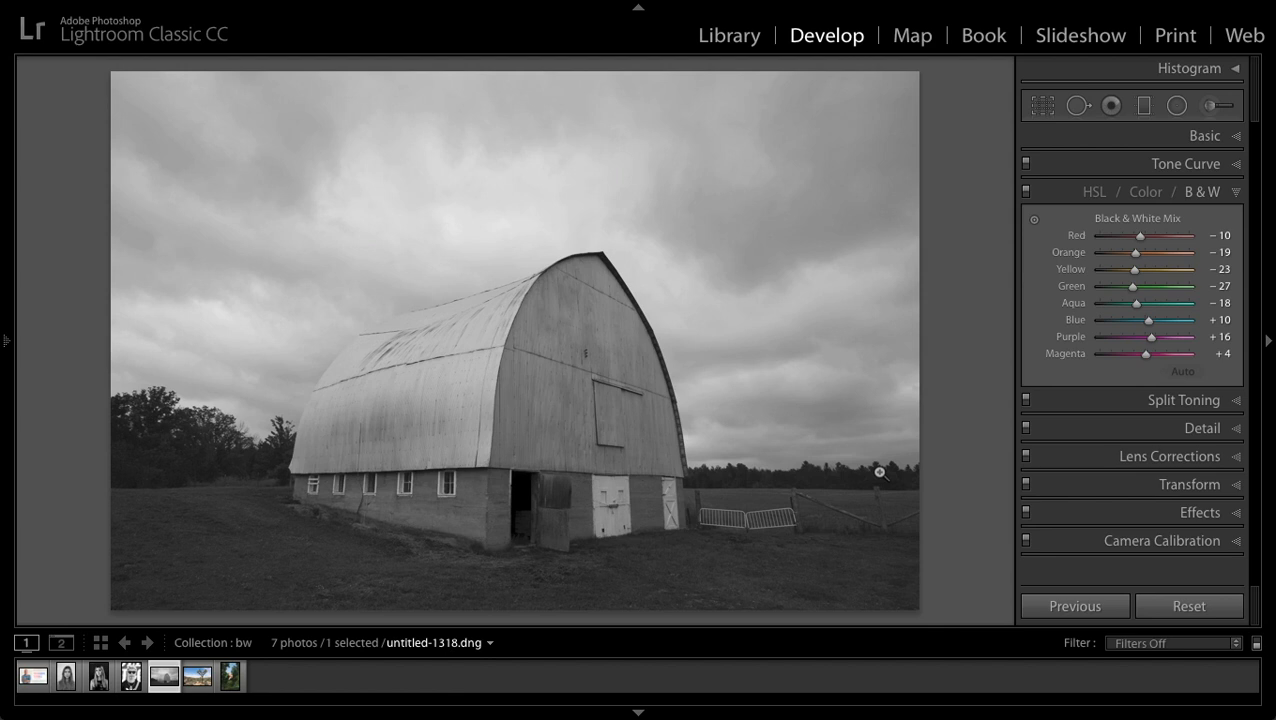
click(1034, 220)
mouse_move(661, 566)
mouse_down()
mouse_move(661, 580)
mouse_move(661, 504)
mouse_move(661, 640)
mouse_move(669, 580)
mouse_up()
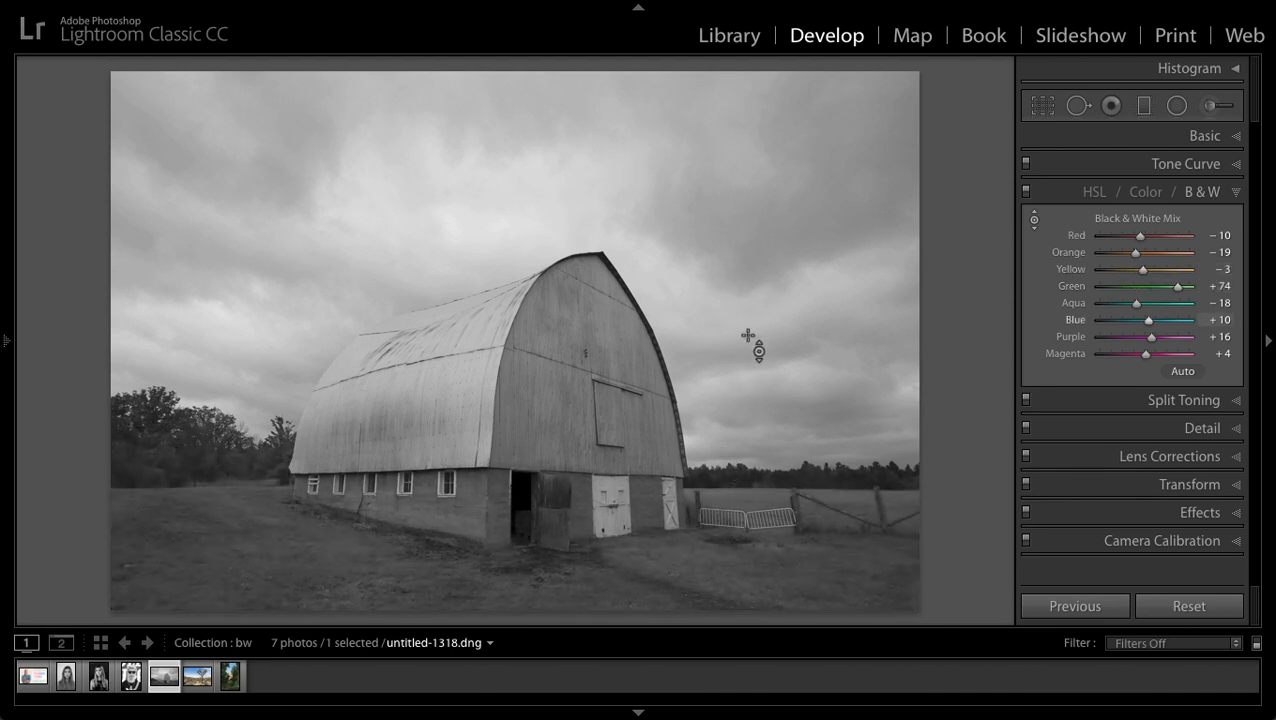
drag(748, 335, 748, 460)
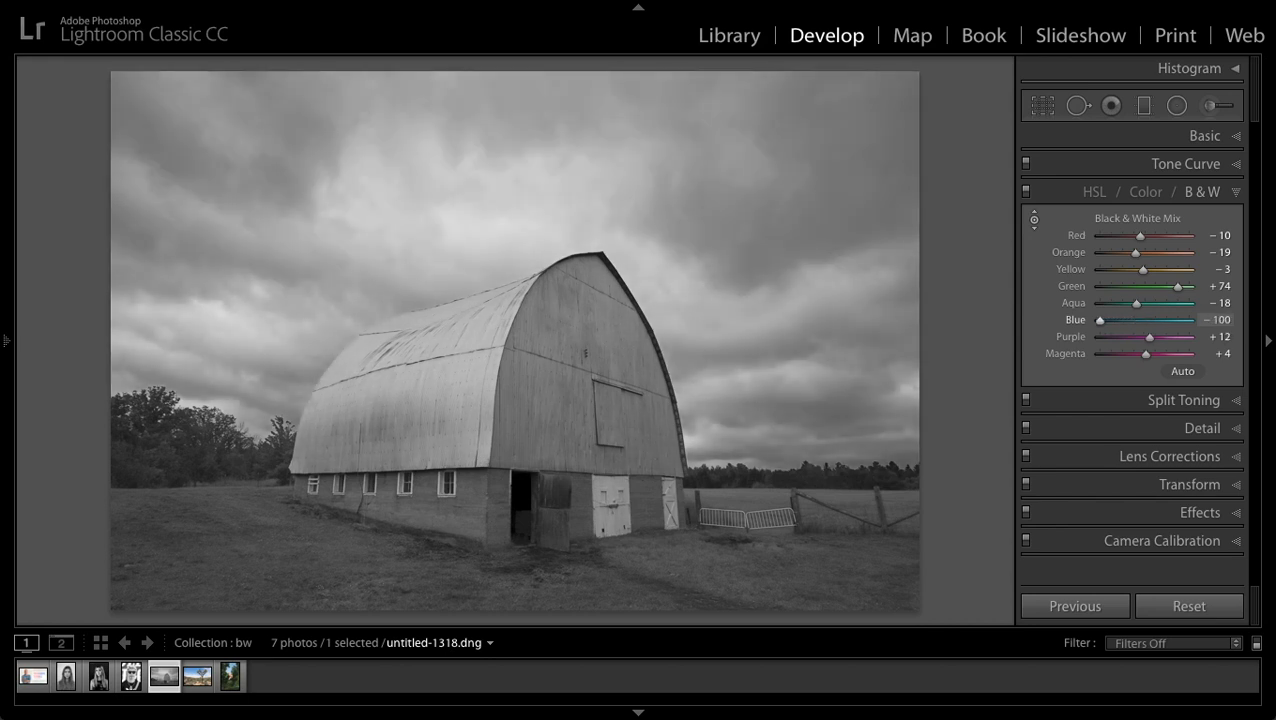
Set the barn photo's exposure to +0.65, contrast +40, highlights -25, shadows +25, blacks -28 and clarity +29.
click(1224, 133)
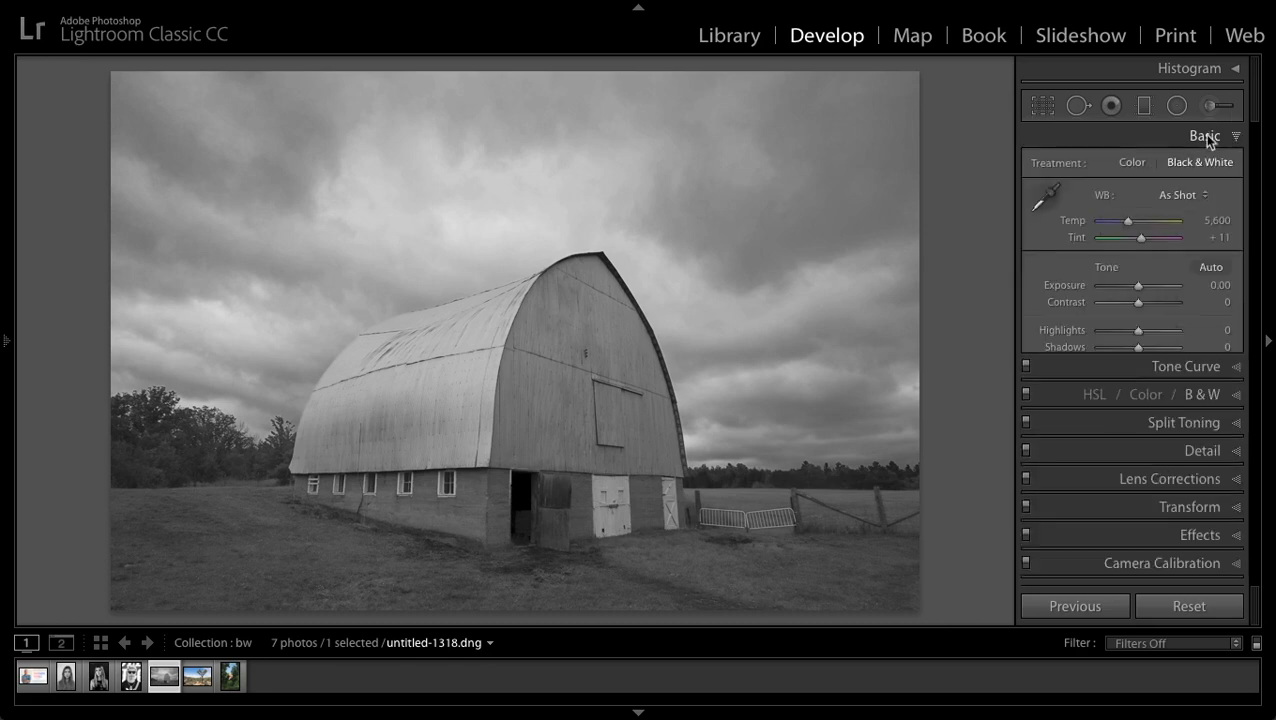
drag(1138, 302, 1130, 332)
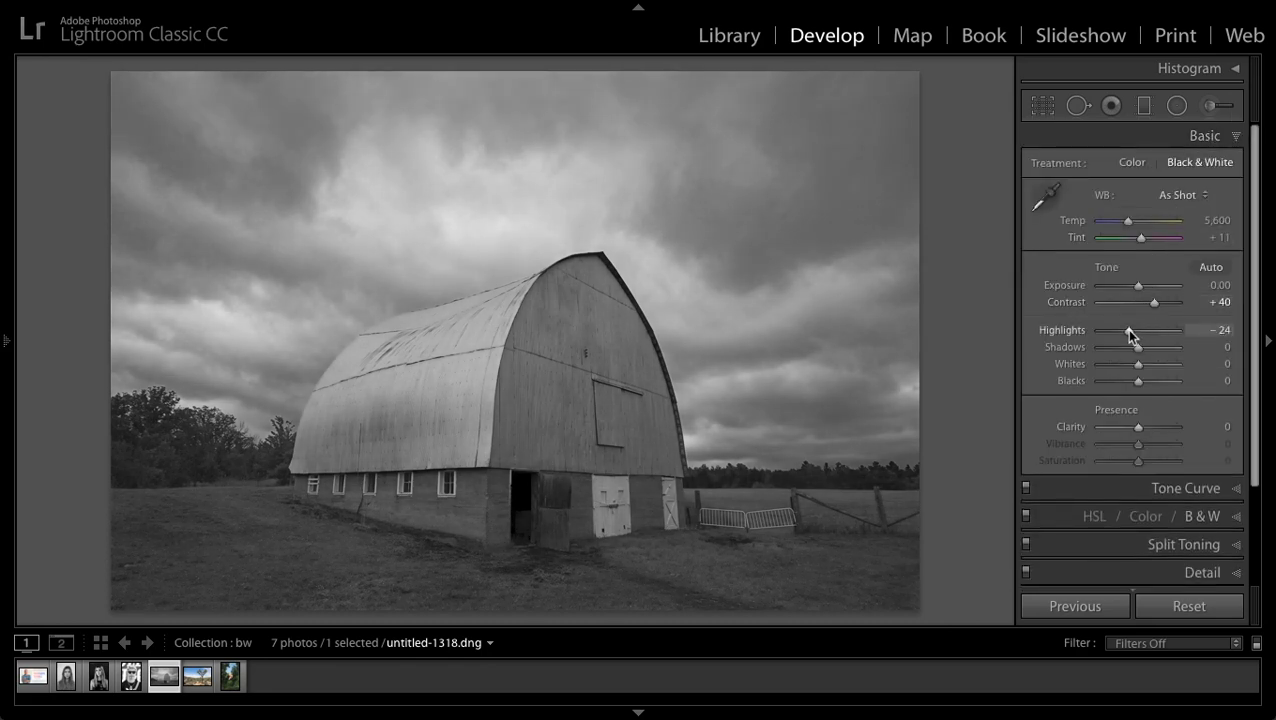
drag(1138, 286, 1143, 286)
drag(1138, 381, 1128, 381)
drag(1138, 427, 1149, 428)
drag(1142, 350, 1153, 352)
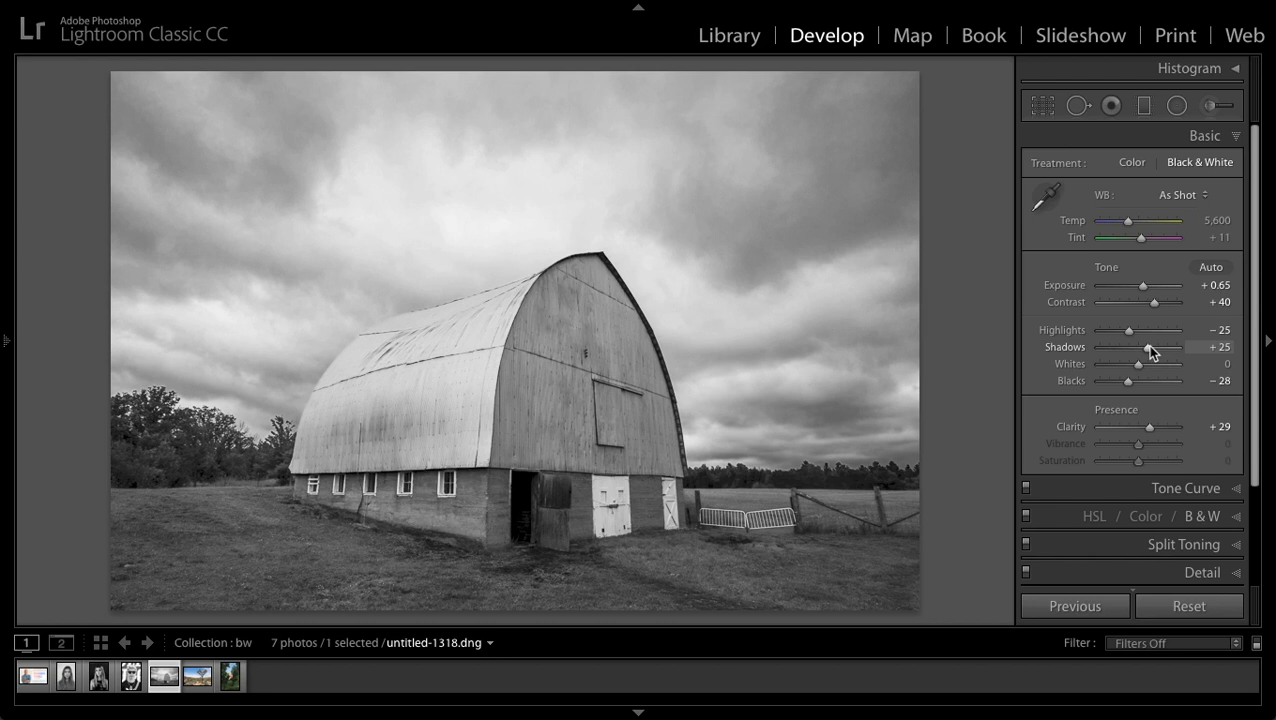
Convert the Joshua tree photo to black and white, using targeted adjustment to darken the blue sky and lighten the sand to yellow +25, green -25.
click(197, 680)
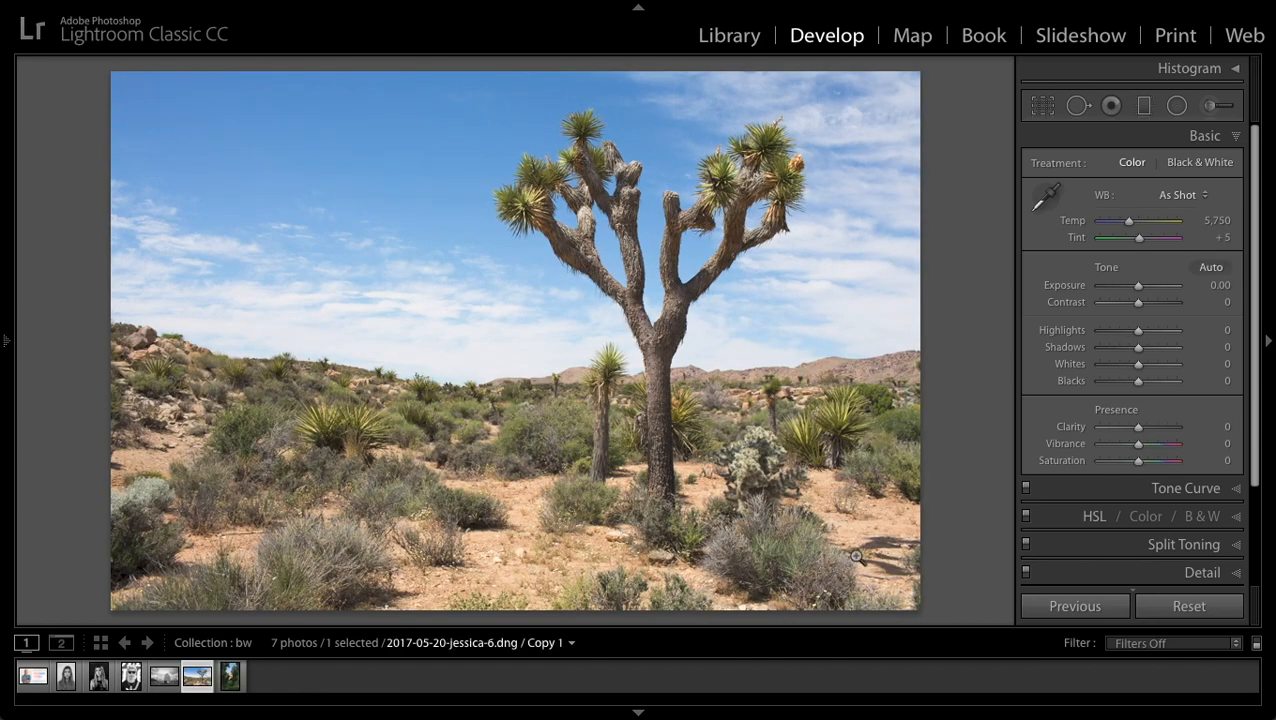
click(1201, 516)
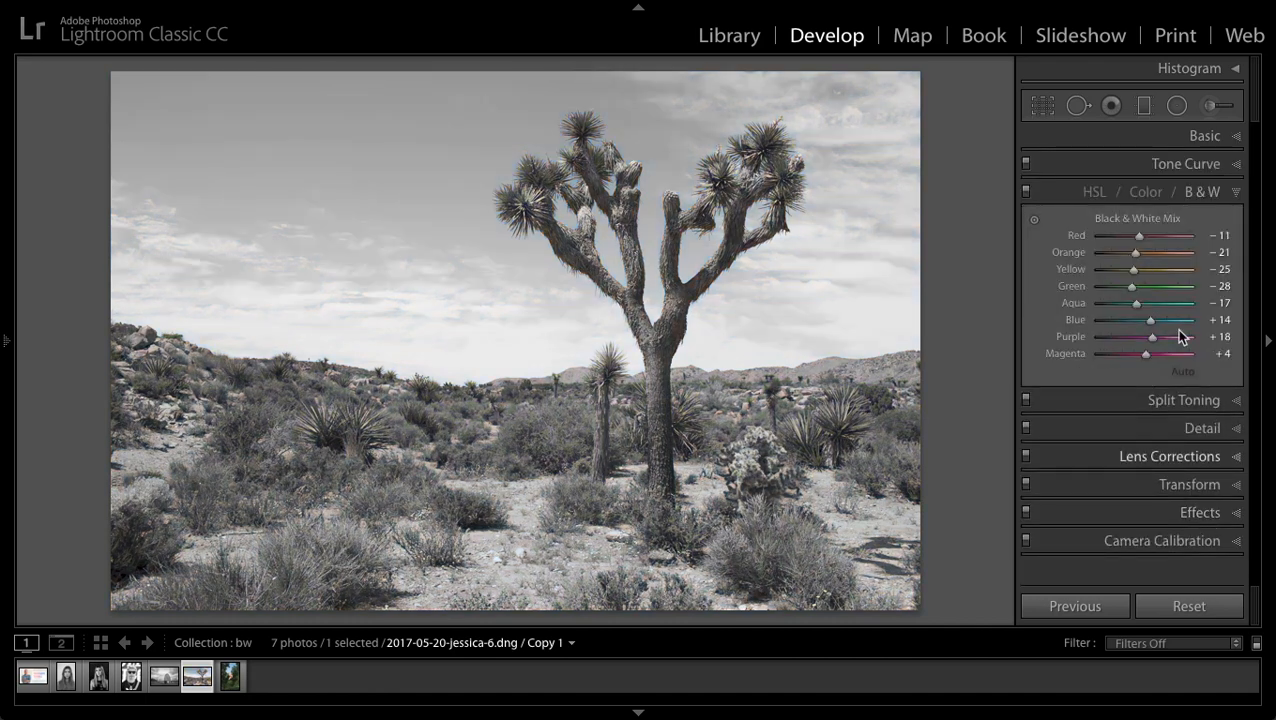
click(1034, 220)
drag(450, 242, 450, 350)
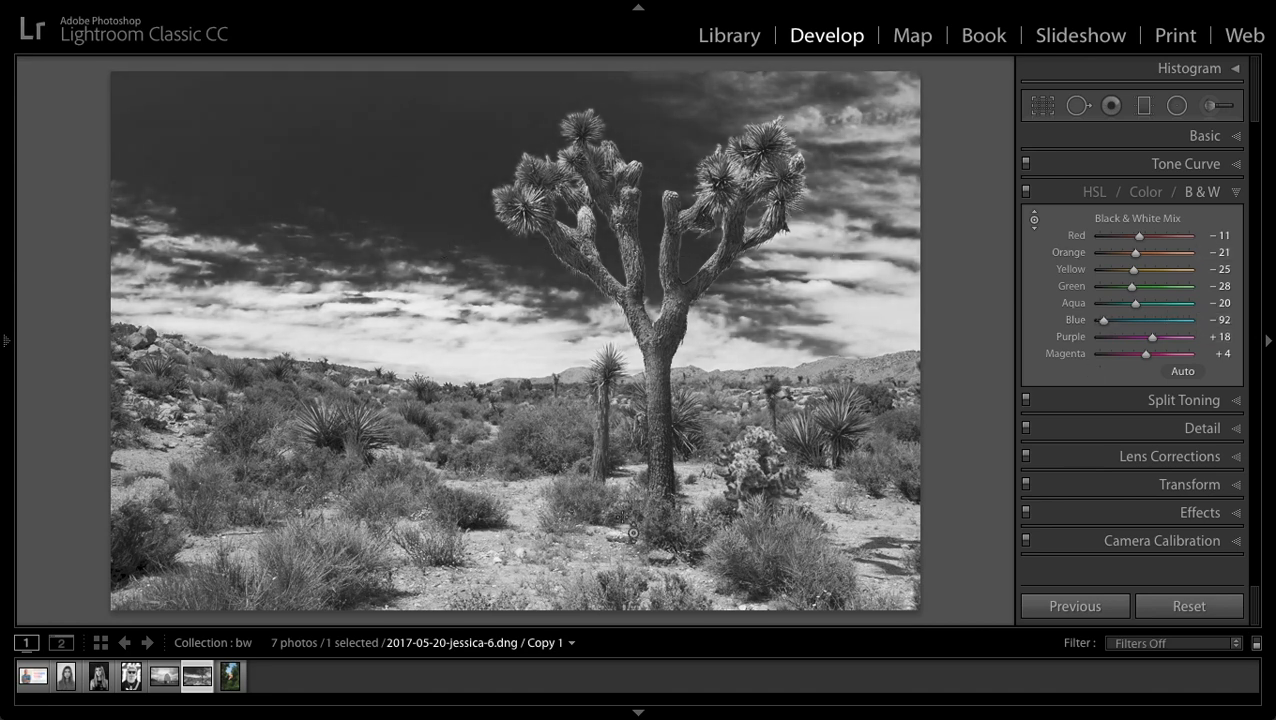
drag(632, 533, 632, 395)
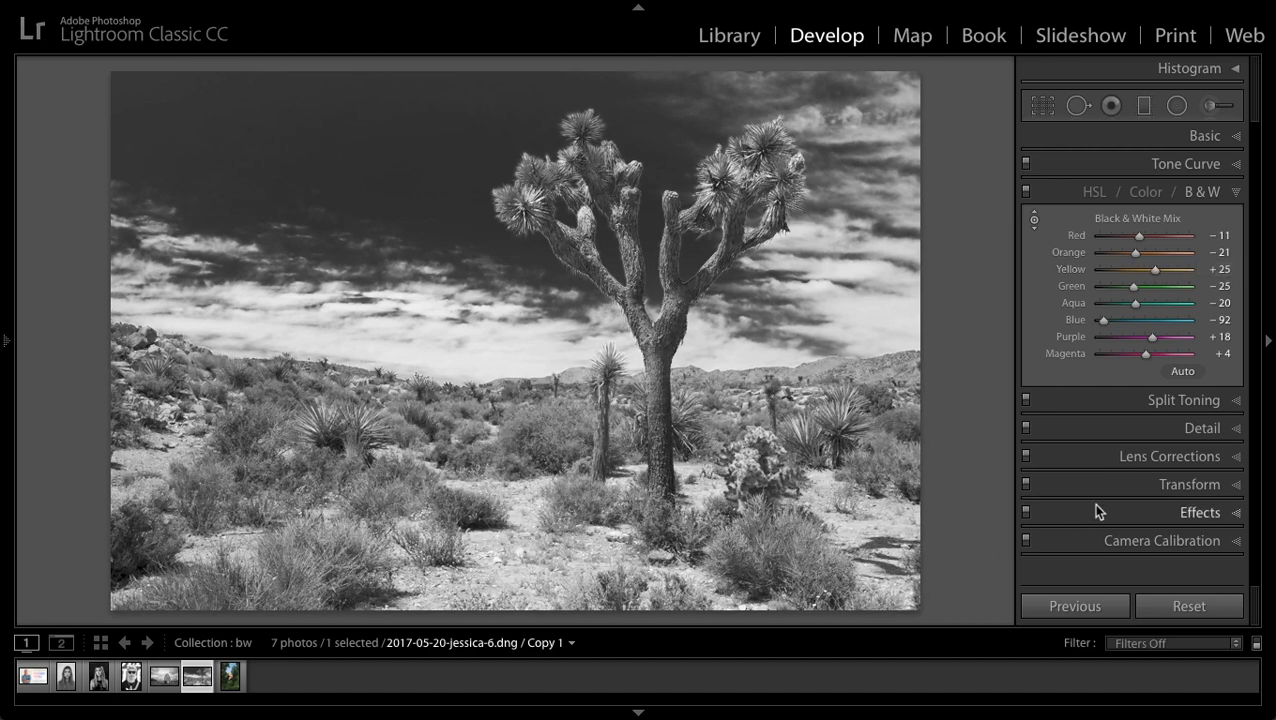
drag(1139, 319, 1108, 319)
Set the Joshua tree photo's blacks to -42 and clarity to +18.
click(1205, 137)
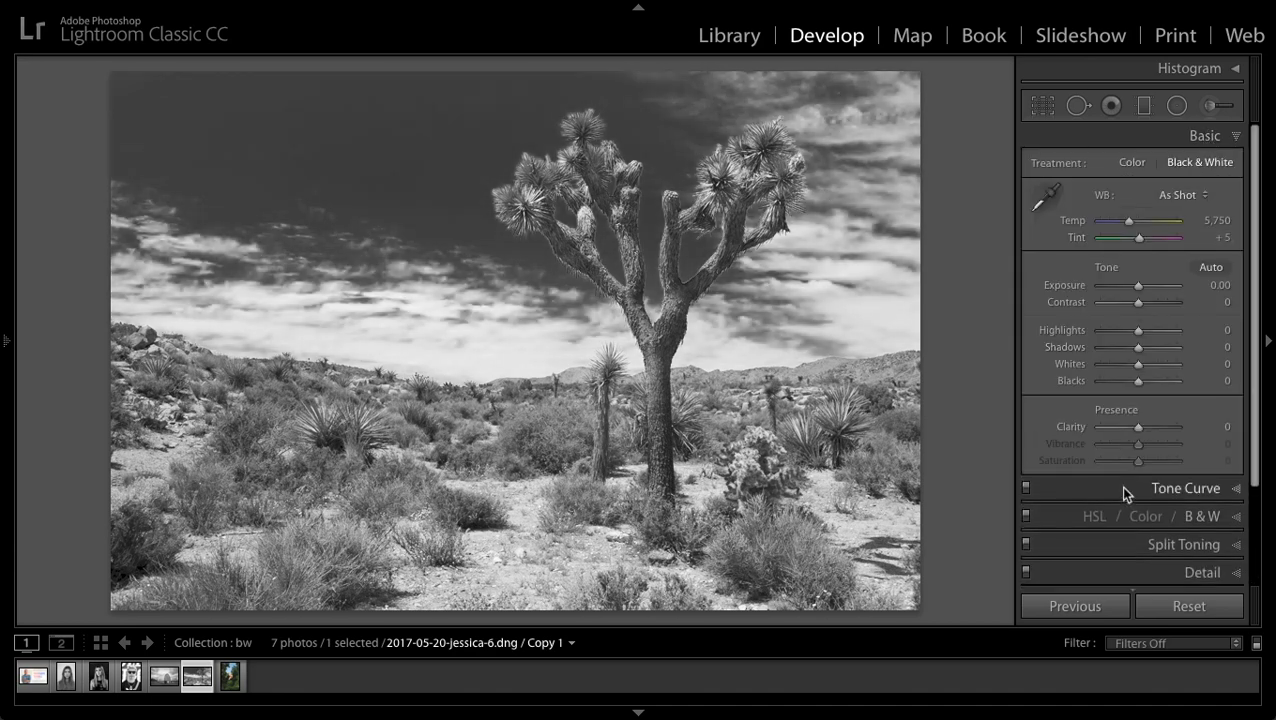
click(1145, 424)
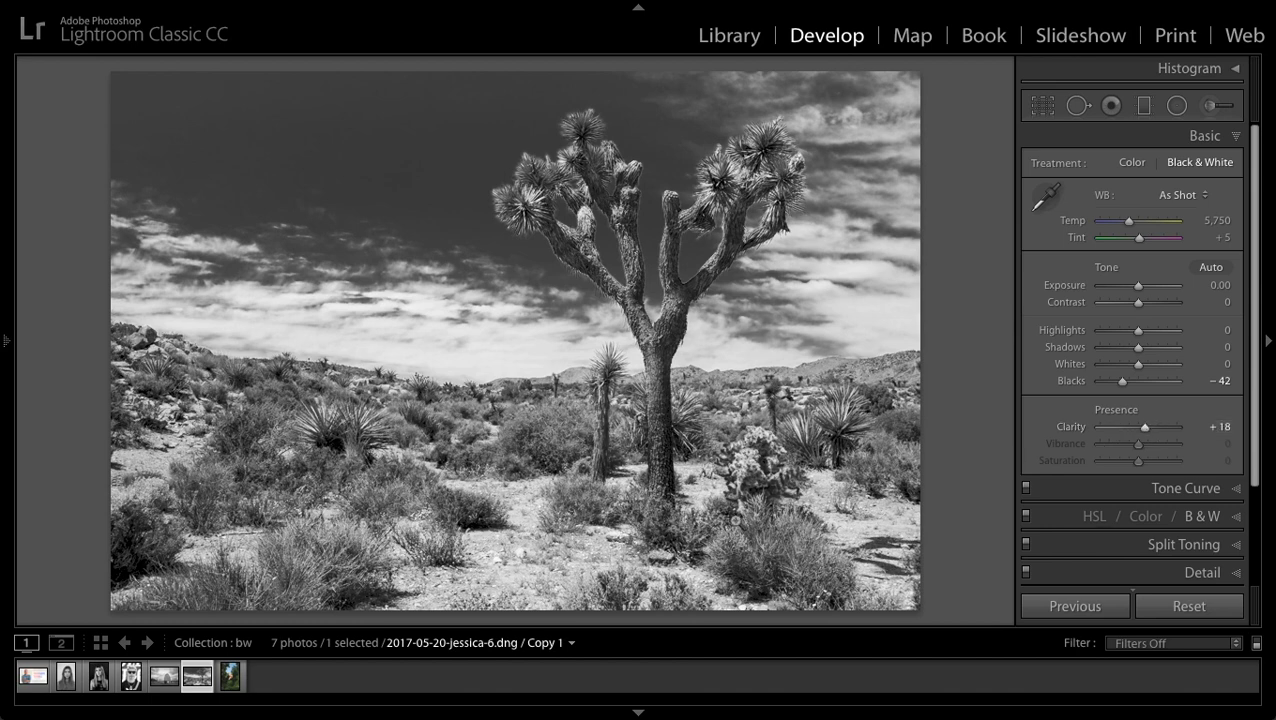
Convert the diver photo to black and white, setting red to +19 and orange to -4 in the mix.
click(243, 673)
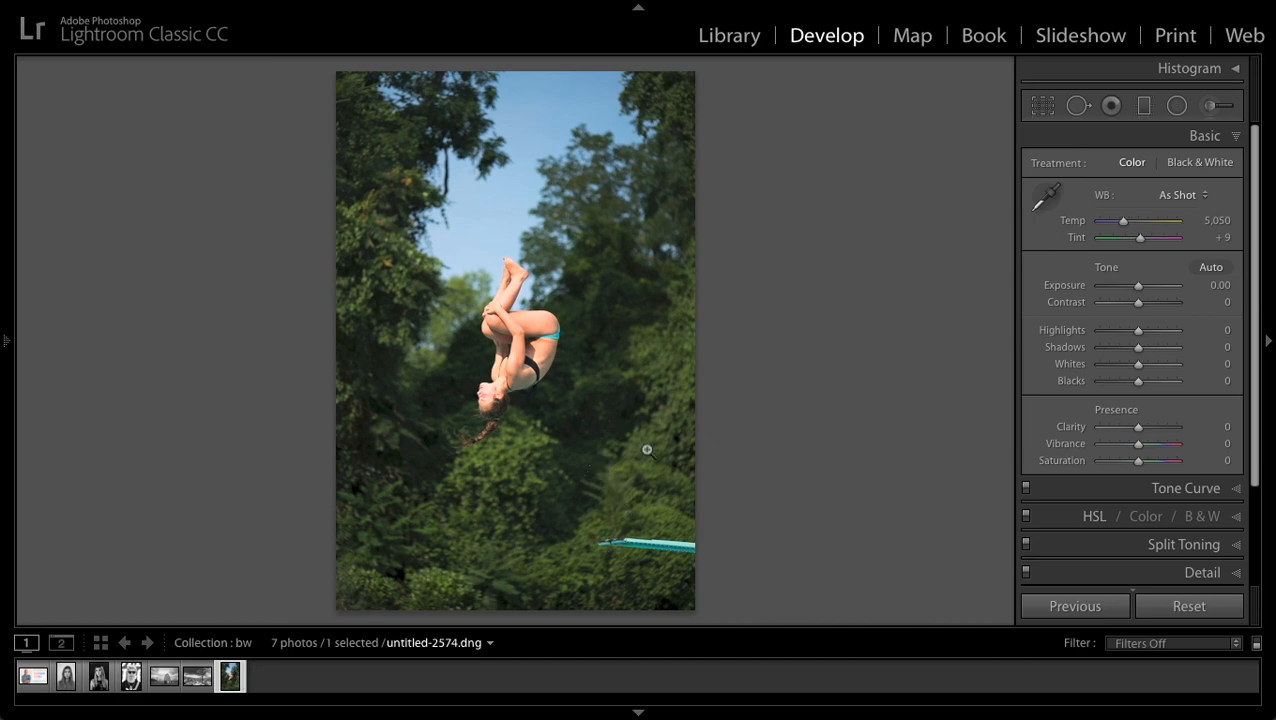
click(547, 410)
drag(507, 450, 630, 422)
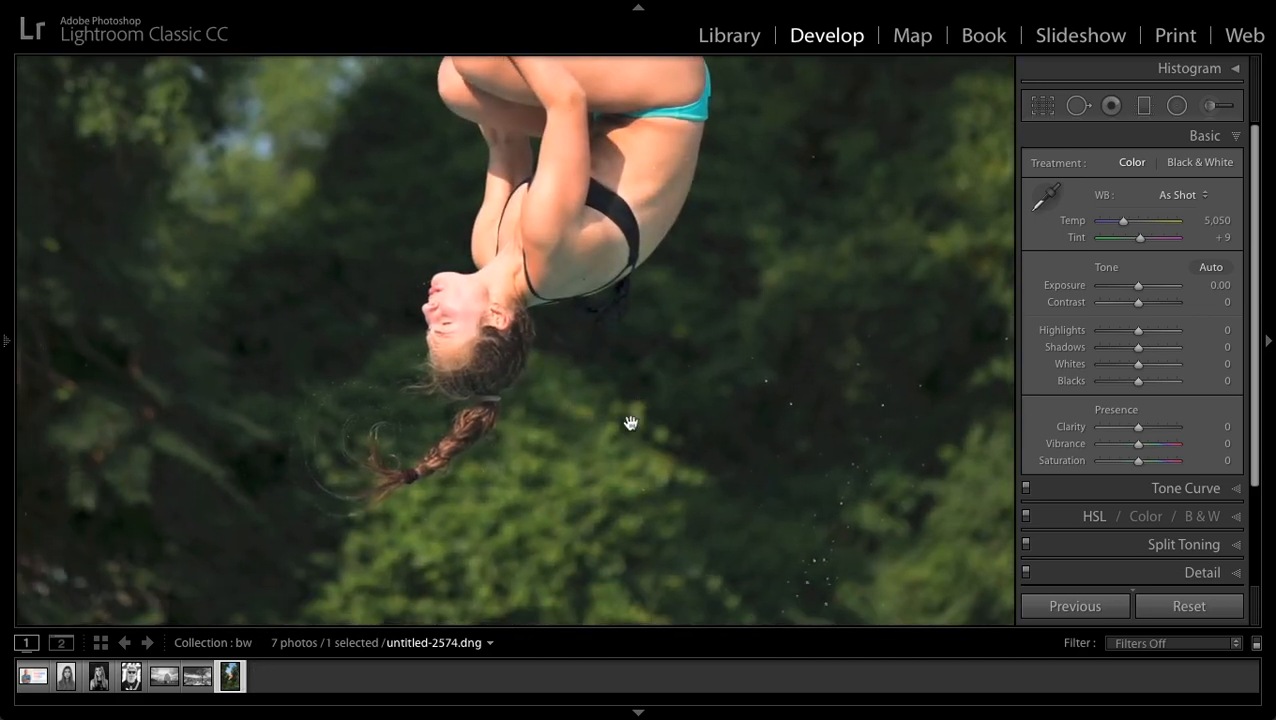
click(1199, 515)
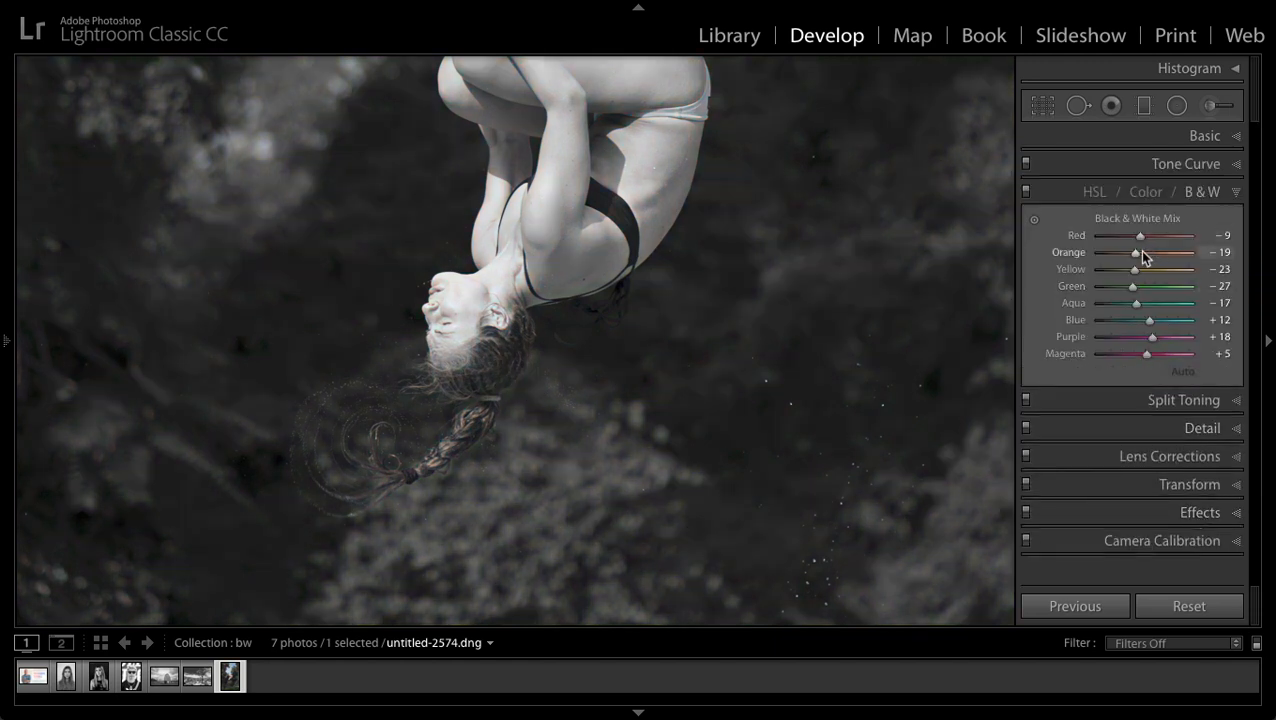
drag(1139, 251, 1150, 236)
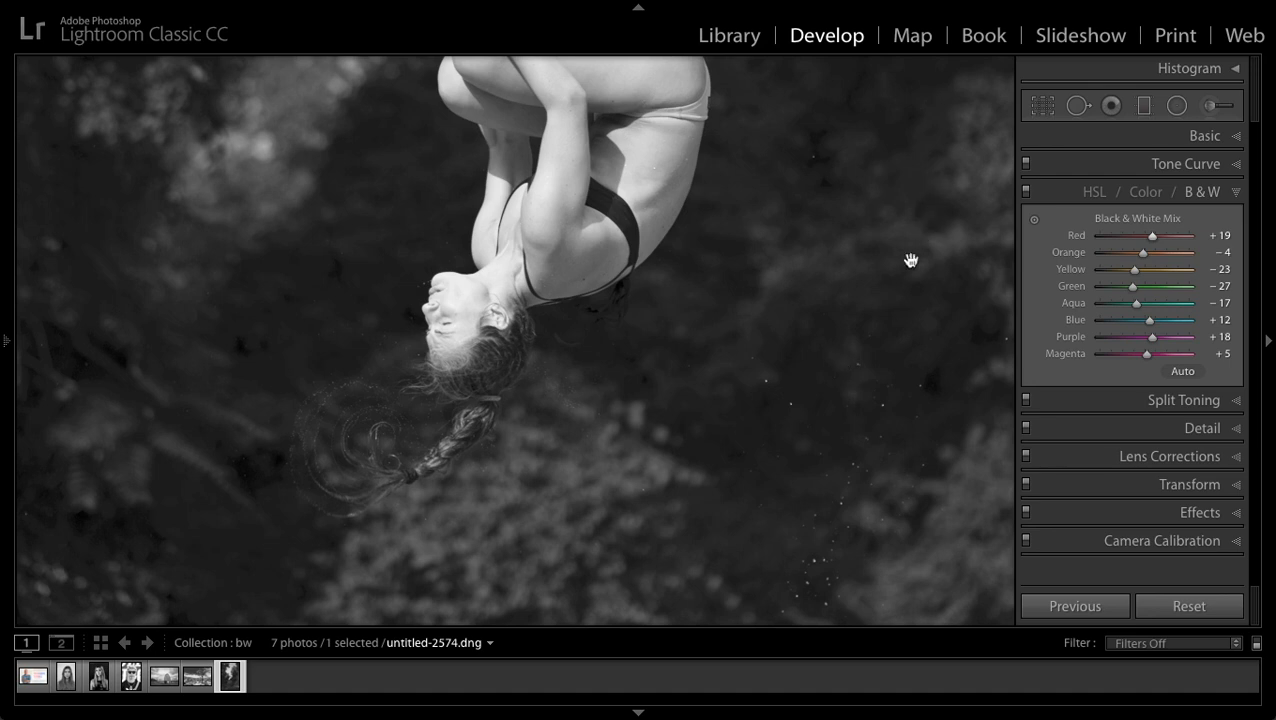
Use targeted adjustment to try the diver photo's foliage lighter and settle on darkening it to yellow -64 and green -52.
click(1034, 219)
mouse_move(883, 208)
mouse_down()
mouse_move(883, 370)
mouse_move(882, 212)
mouse_up()
key(z)
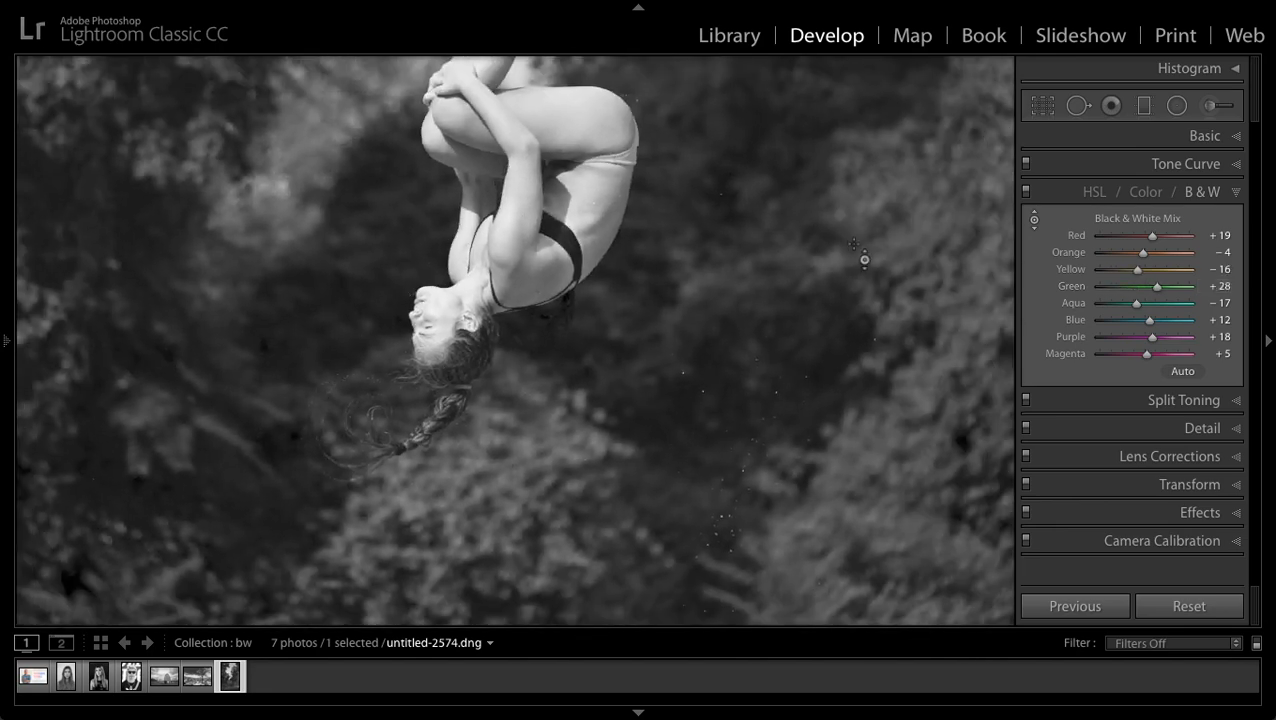
drag(624, 314, 624, 401)
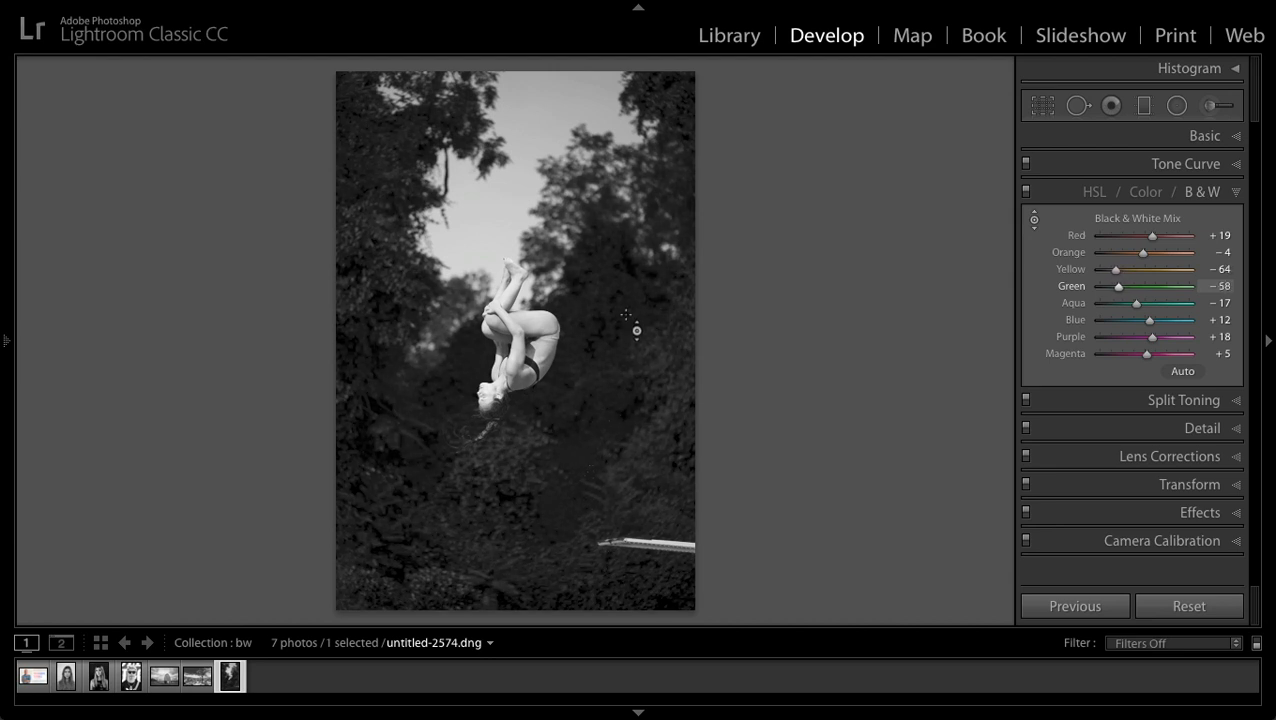
key(z)
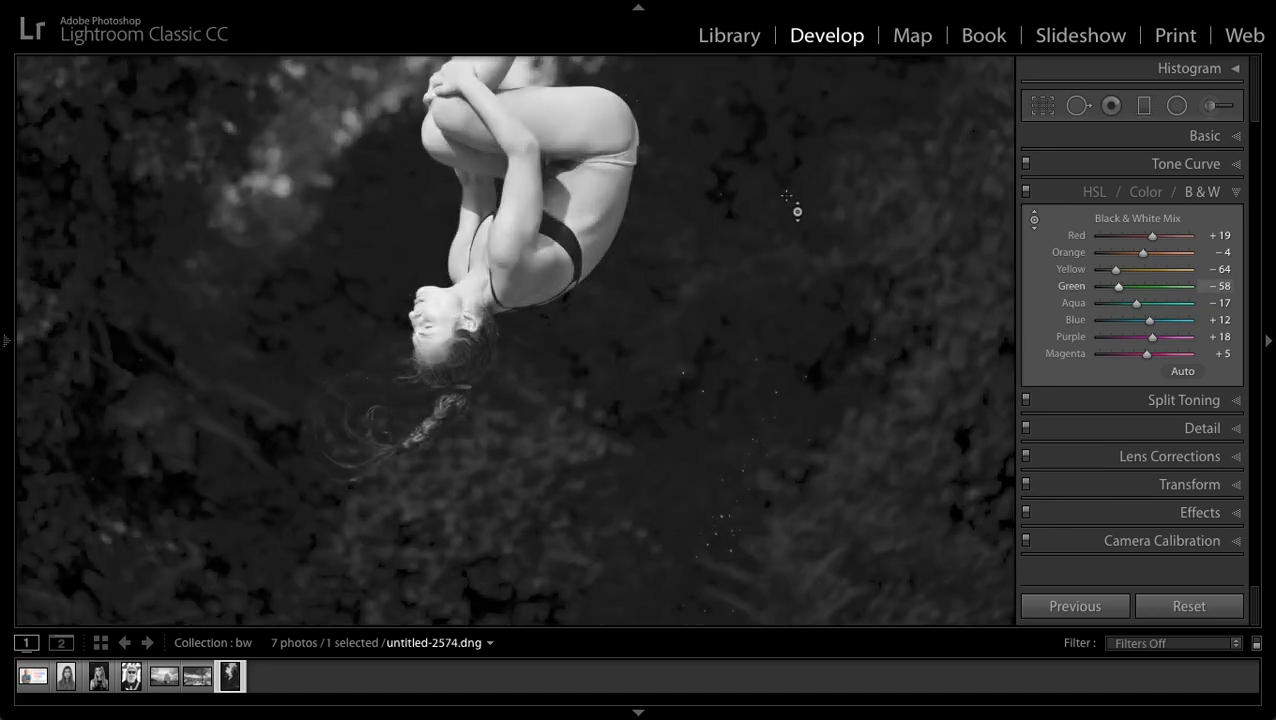
key(z)
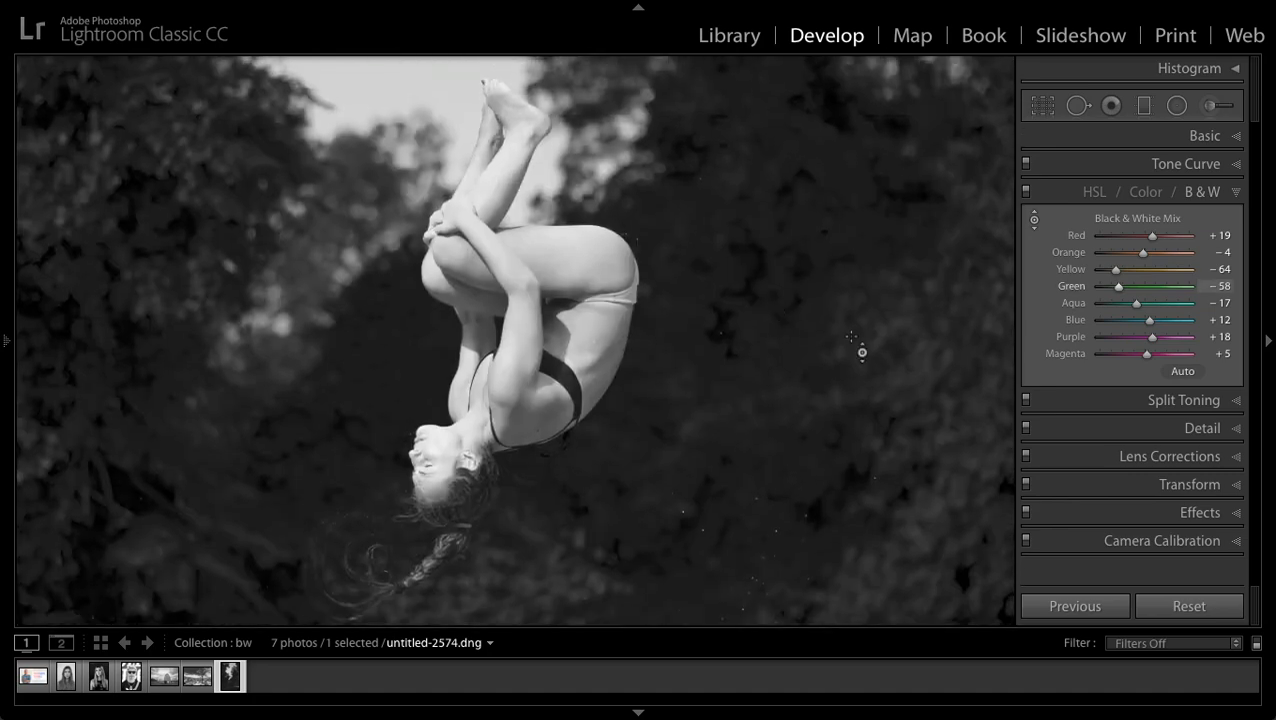
mouse_move(1118, 287)
mouse_down()
mouse_move(1098, 289)
mouse_move(1142, 288)
mouse_move(1121, 288)
mouse_up()
key(z)
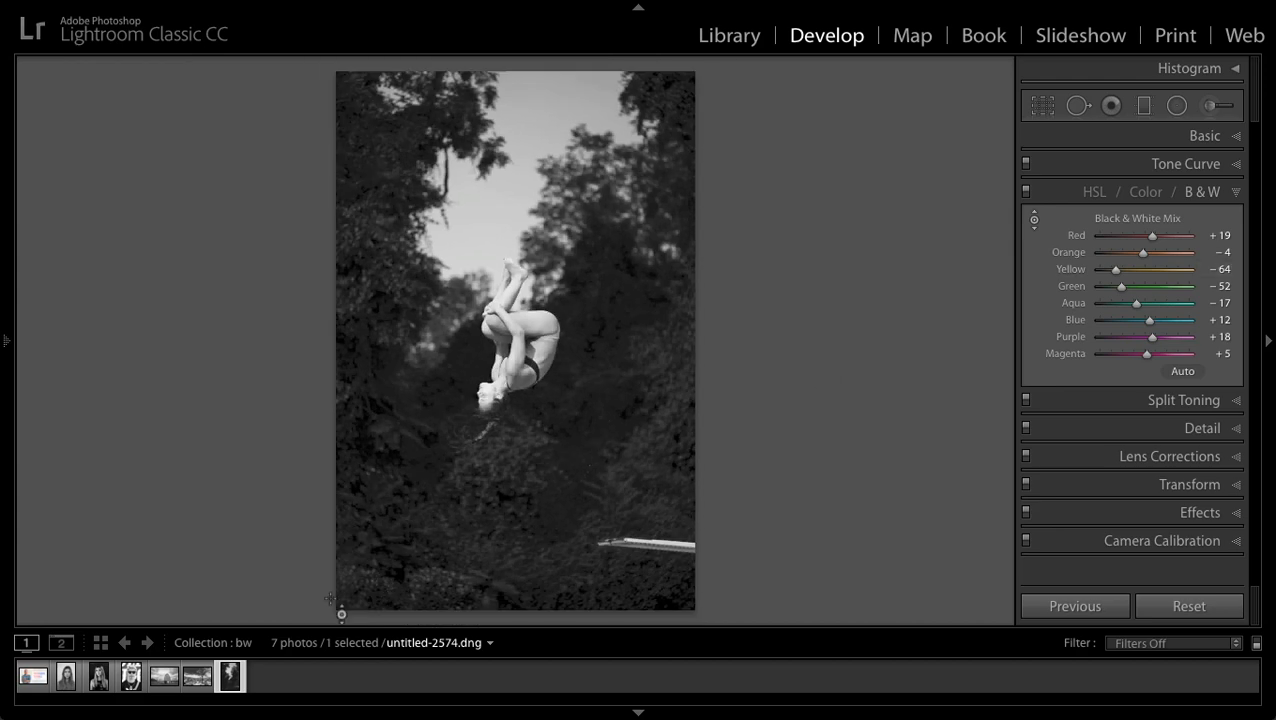
Compare the six black and white photos together in Survey view, with the navigation area hidden for more room.
shift+click(70, 680)
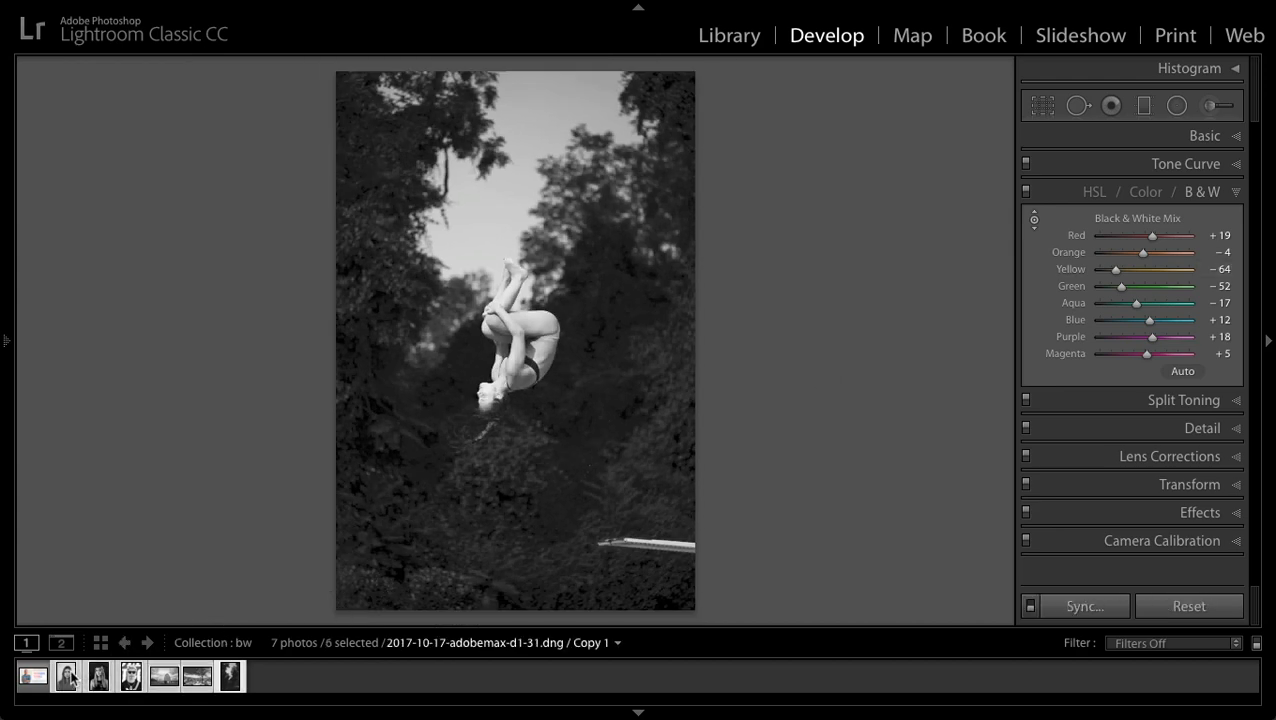
key(n)
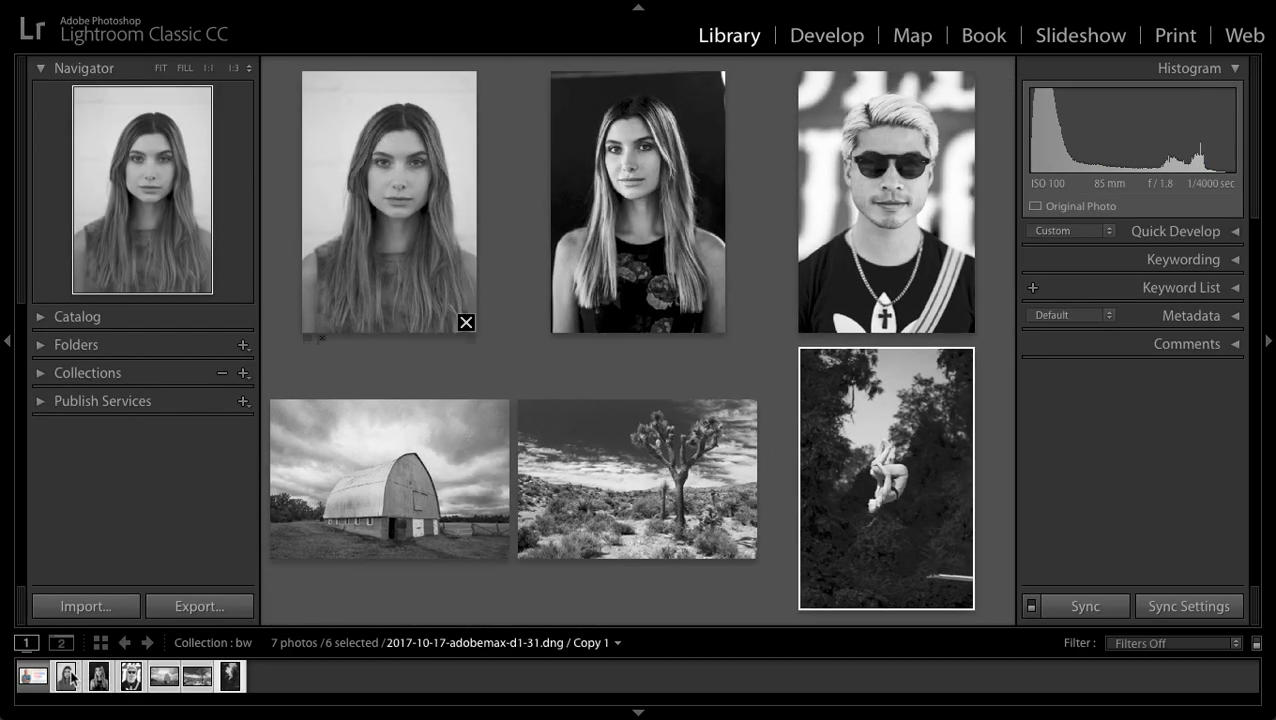
click(12, 346)
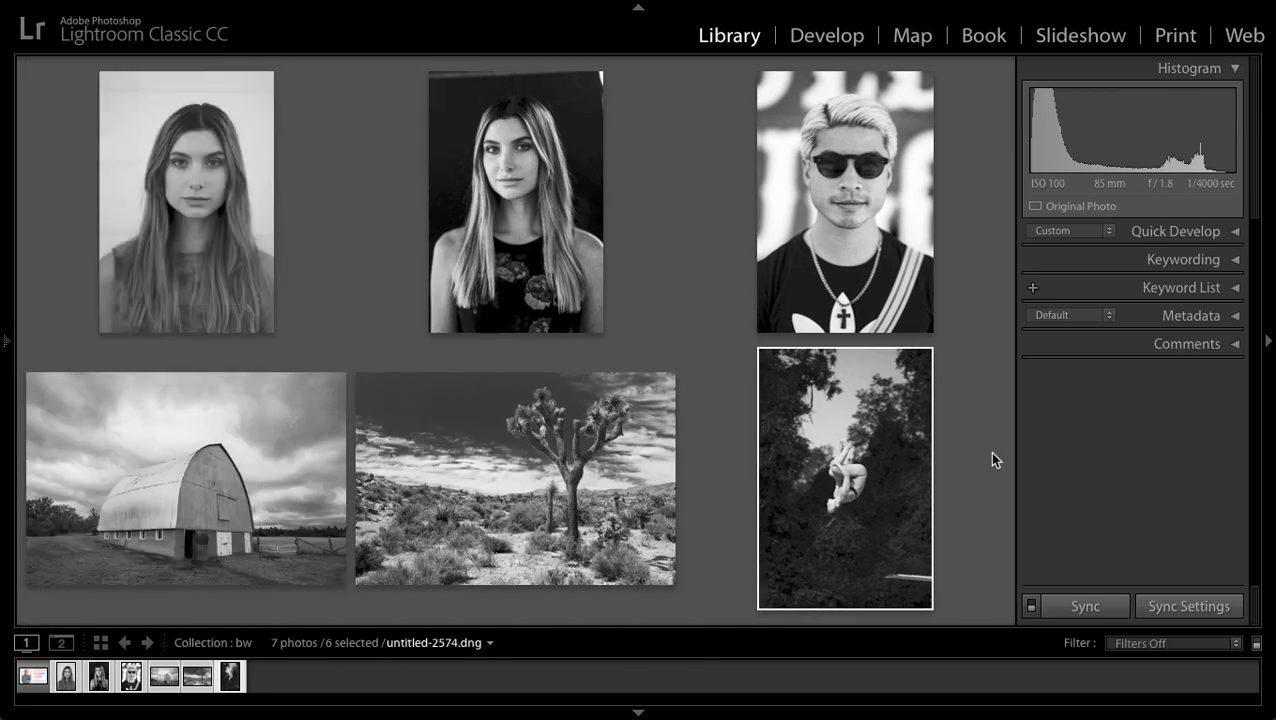